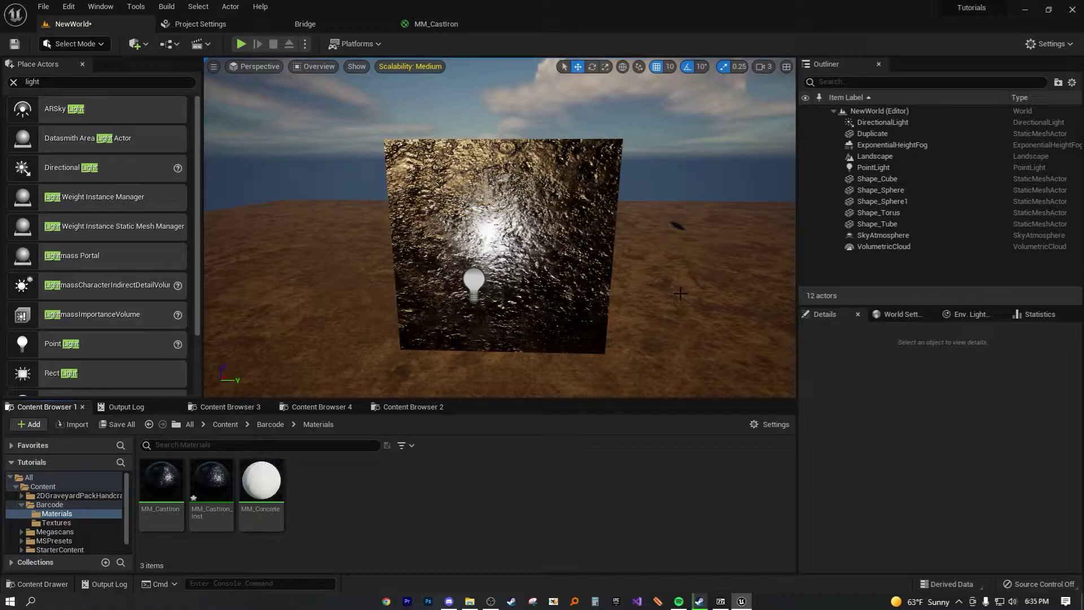
Step: Examine the metallic surface of the lit cube up close and from farther back
{"action": "mouse_move", "coordinate": [648, 293]}
{"action": "right_mouse_down"}
{"action": "mouse_move", "coordinate": [740, 310]}
{"action": "mouse_move", "coordinate": [782, 285]}
{"action": "mouse_move", "coordinate": [706, 280]}
{"action": "mouse_move", "coordinate": [686, 261]}
{"action": "mouse_move", "coordinate": [678, 295]}
{"action": "mouse_move", "coordinate": [698, 294]}
{"action": "mouse_move", "coordinate": [658, 288]}
{"action": "mouse_move", "coordinate": [706, 292]}
{"action": "mouse_move", "coordinate": [643, 291]}
{"action": "mouse_move", "coordinate": [791, 284]}
{"action": "mouse_move", "coordinate": [610, 292]}
{"action": "mouse_move", "coordinate": [645, 294]}
{"action": "right_mouse_up"}
{"action": "key", "text": "w"}
{"action": "key", "text": "d"}
{"action": "key", "text": "w"}
{"action": "key", "text": "w"}
{"action": "key", "text": "w"}
{"action": "key", "text": "e"}
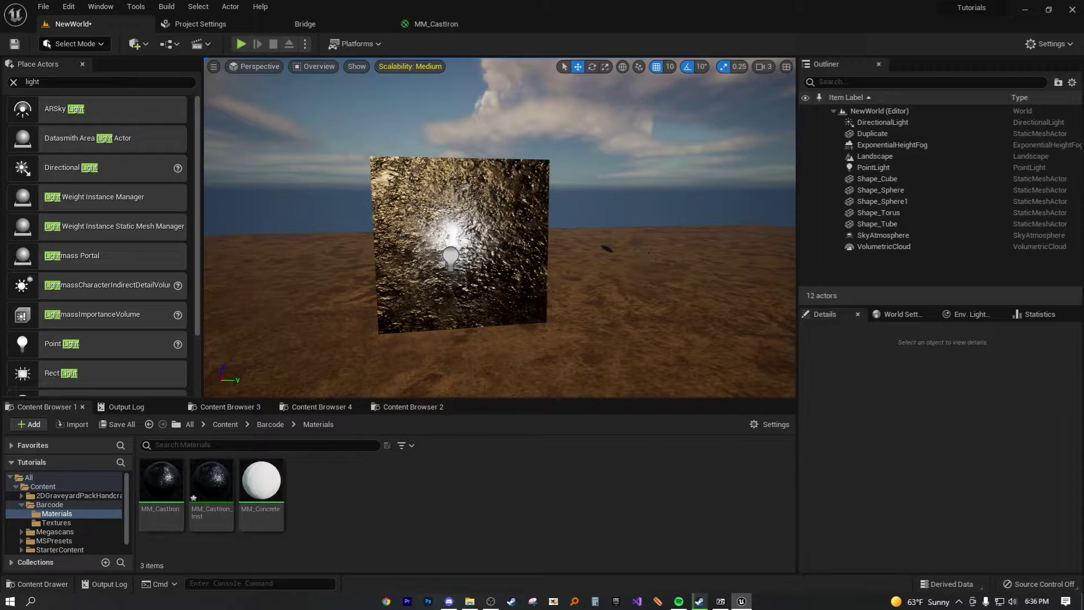
{"action": "key", "text": "s"}
{"action": "right_click_drag", "start_coordinate": [499, 227], "coordinate": [635, 249]}
{"action": "right_click_drag", "start_coordinate": [564, 223], "coordinate": [486, 305]}
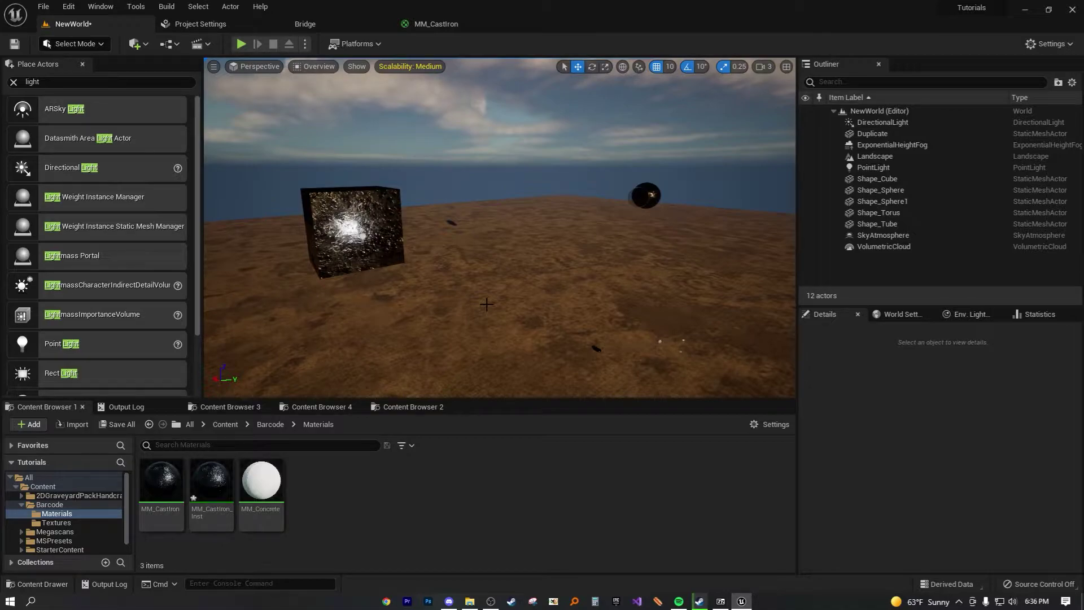
Step: Place the starter content Shape_Plane on the landscape near the cube
{"action": "left_click", "coordinate": [328, 407]}
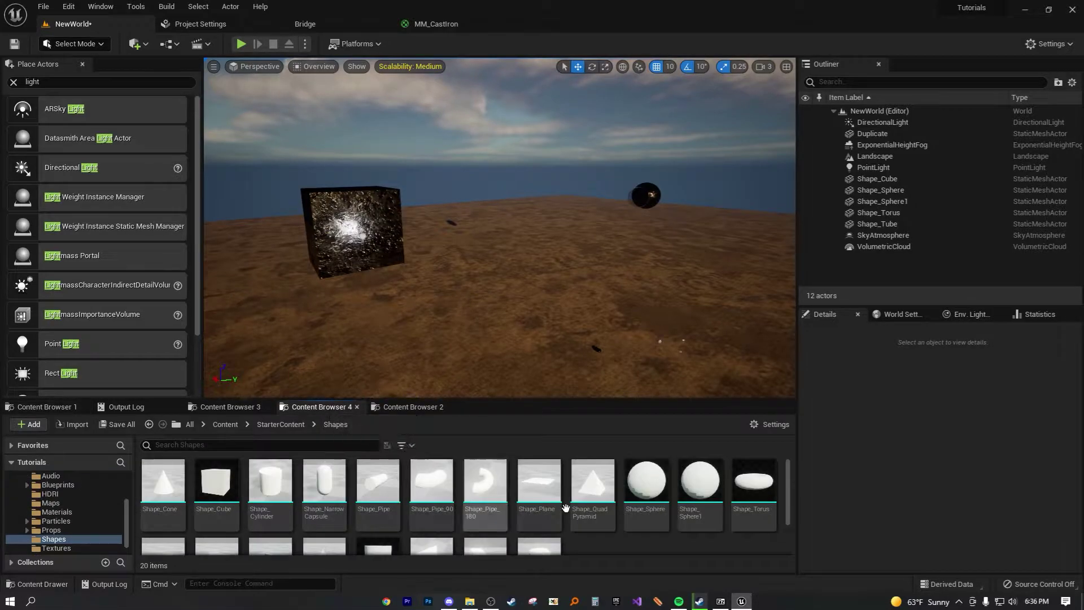
{"action": "left_click_drag", "start_coordinate": [539, 486], "coordinate": [489, 238]}
{"action": "right_click_drag", "start_coordinate": [489, 237], "coordinate": [514, 271]}
{"action": "key", "text": "w"}
{"action": "scroll", "coordinate": [917, 439], "scroll_direction": "up", "scroll_amount": 2}
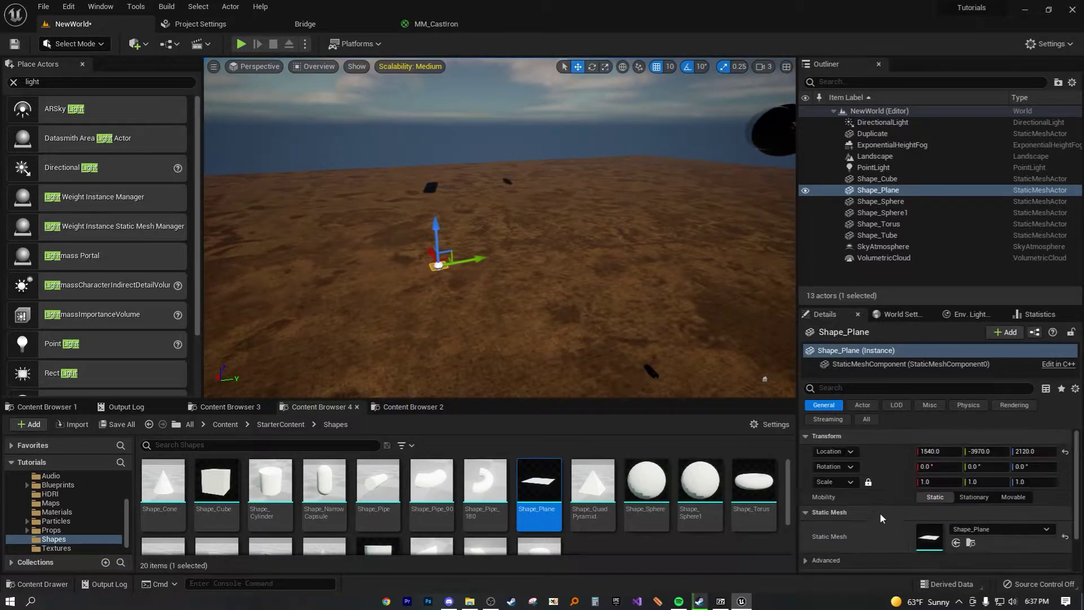
Step: Set the plane's scale uniformly to 20
{"action": "left_click", "coordinate": [927, 482]}
{"action": "type", "text": "20"}
{"action": "key", "text": "Return"}
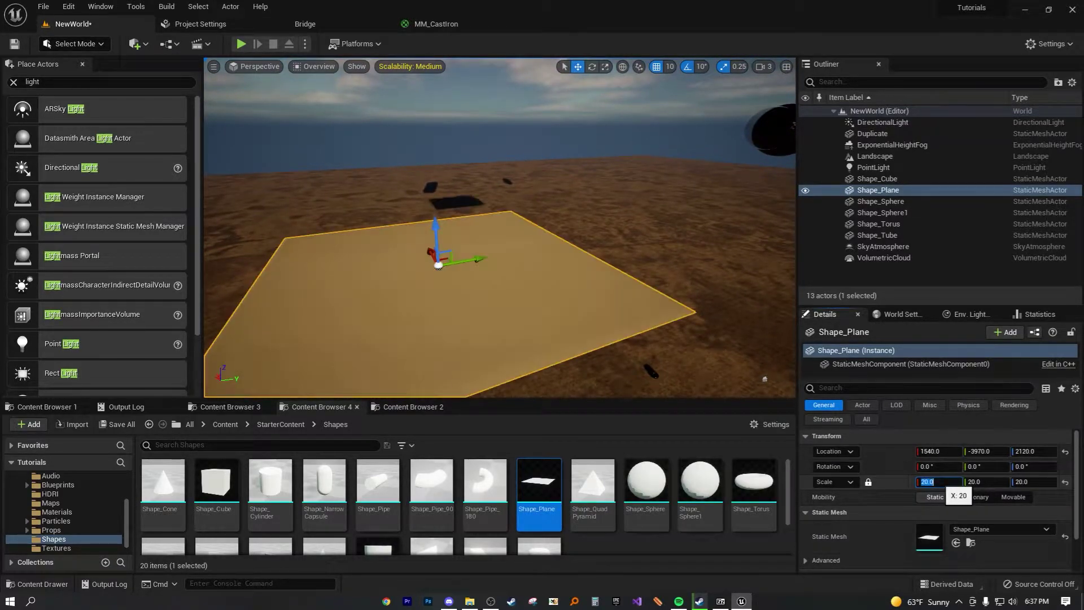
{"action": "key", "text": "Tab"}
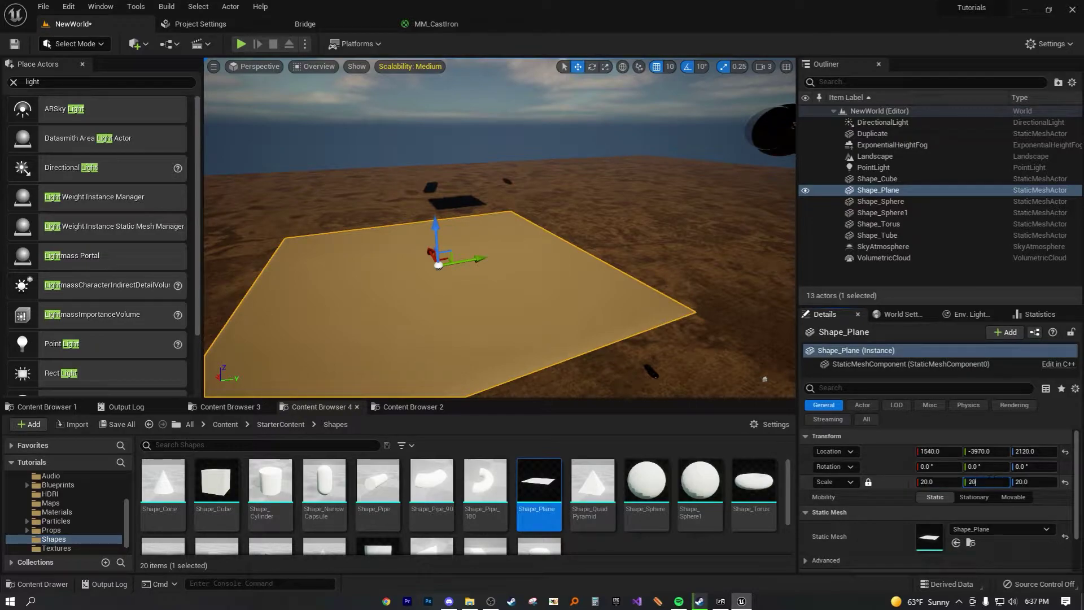
{"action": "key", "text": "s"}
{"action": "right_click_drag", "start_coordinate": [678, 316], "coordinate": [571, 320]}
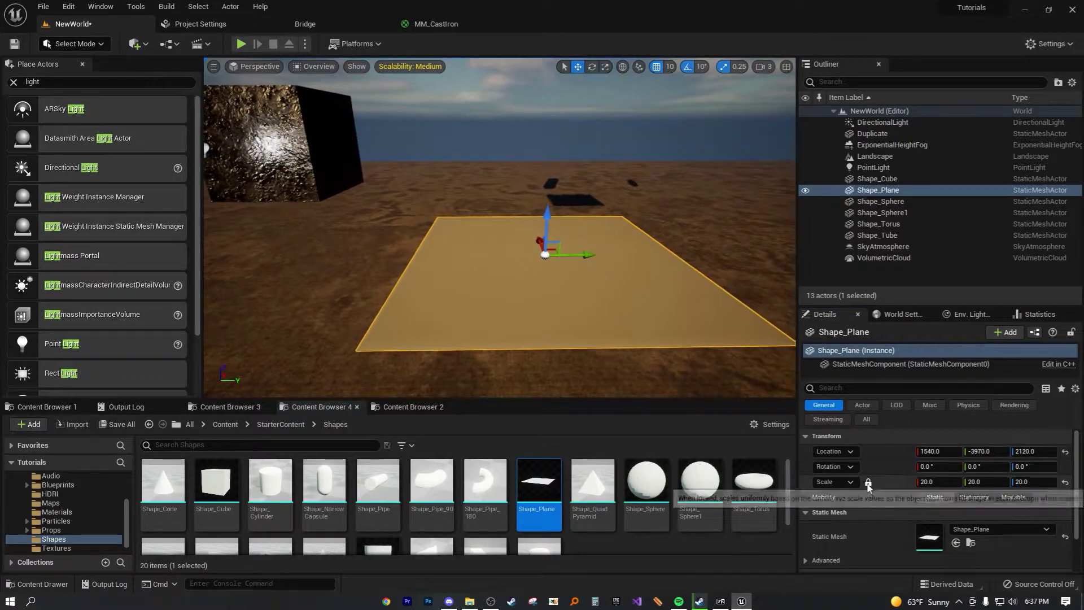
Step: Set the plane's uniform scale to 40
{"action": "left_click", "coordinate": [953, 483]}
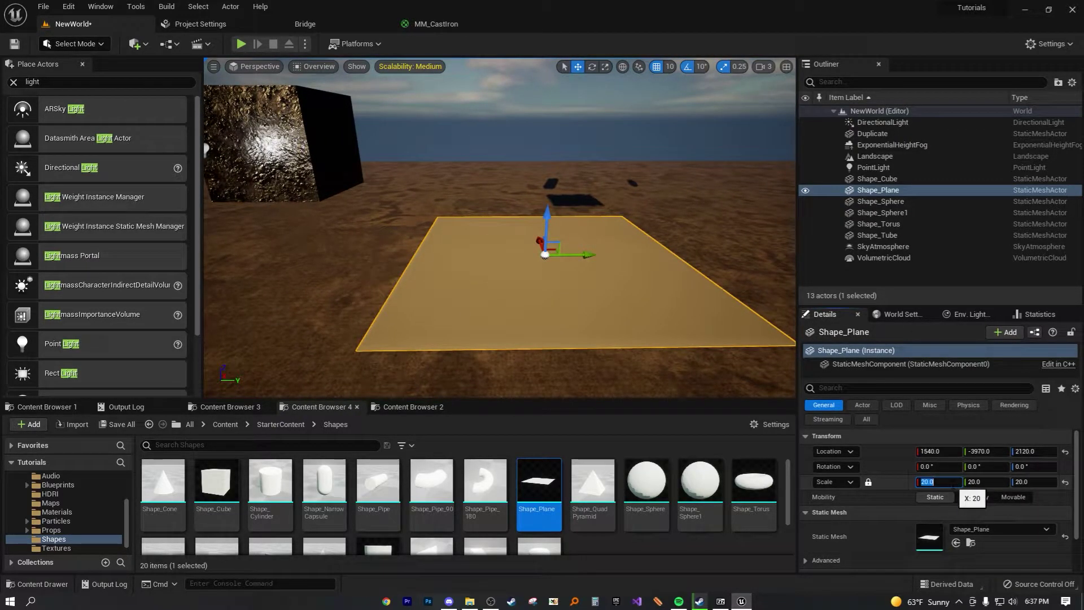
{"action": "type", "text": "40"}
{"action": "key", "text": "Return"}
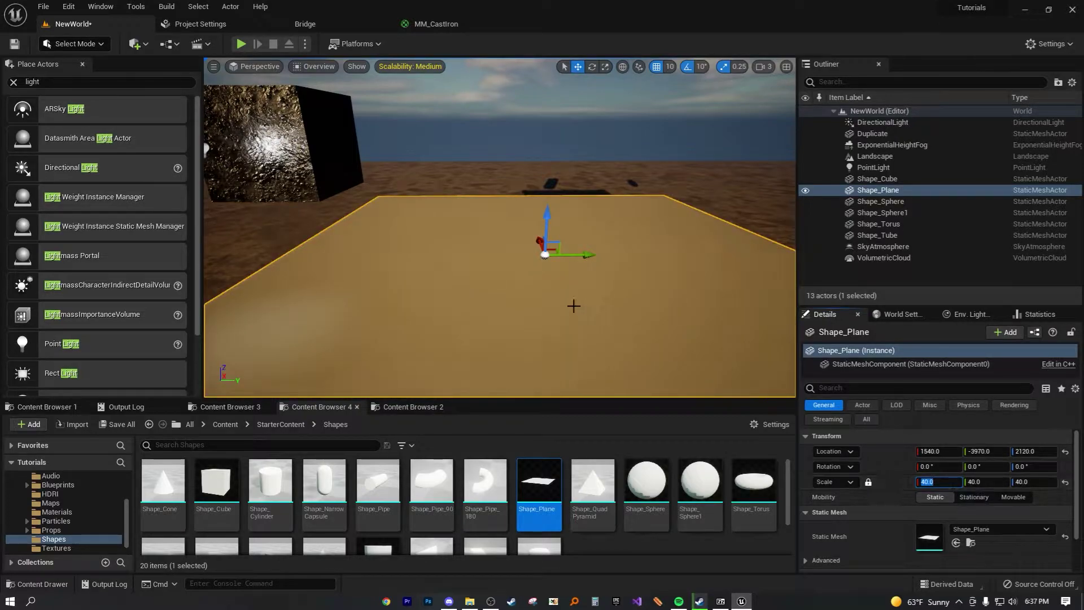
Step: Assign the MM_CastIron_Inst material to the plane's Element 0 slot
{"action": "left_click", "coordinate": [50, 408]}
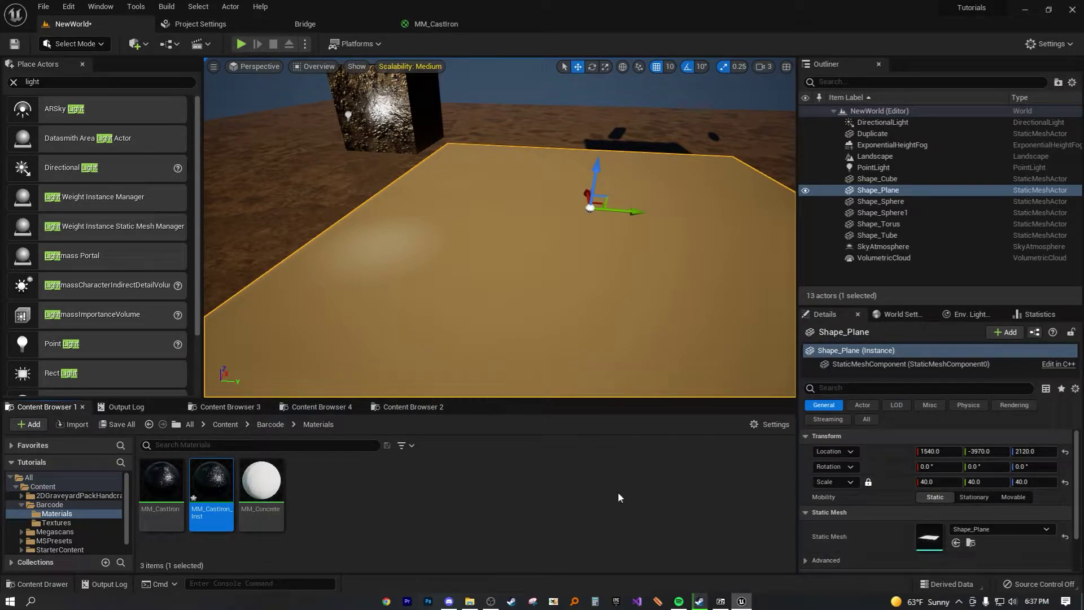
{"action": "scroll", "coordinate": [960, 535], "scroll_direction": "down", "scroll_amount": 3}
{"action": "left_click", "coordinate": [956, 545]}
Step: Rotate the directional light so that sunlight reflects off the cast-iron plane
{"action": "right_click_drag", "start_coordinate": [621, 282], "coordinate": [520, 283]}
{"action": "key", "text": "s"}
{"action": "key", "text": "ctrl+l"}
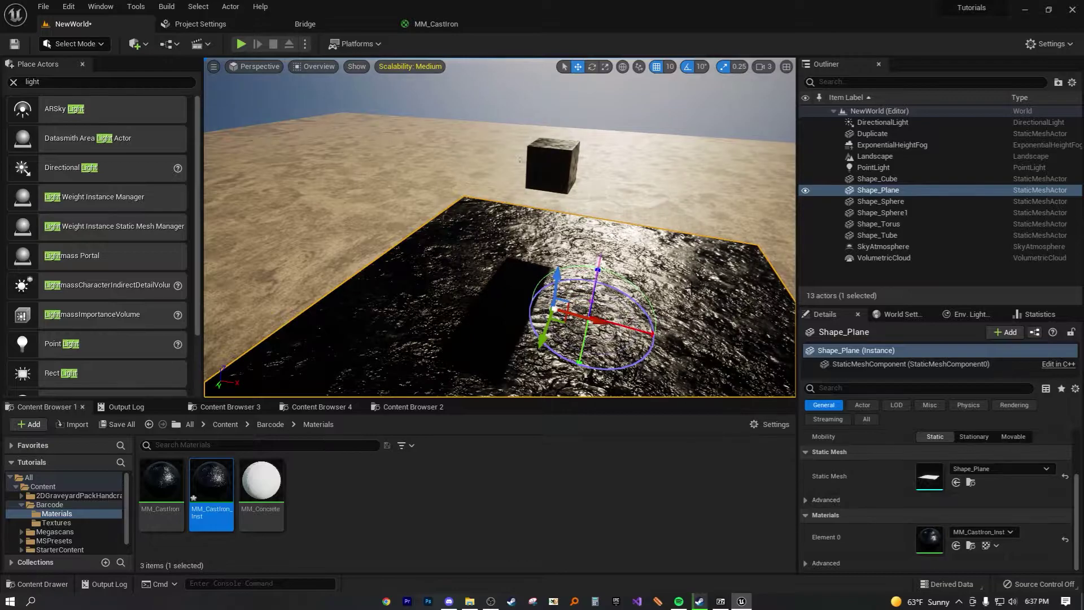
{"action": "key", "text": "w"}
{"action": "right_click_drag", "start_coordinate": [691, 208], "coordinate": [638, 161]}
{"action": "key", "text": "s"}
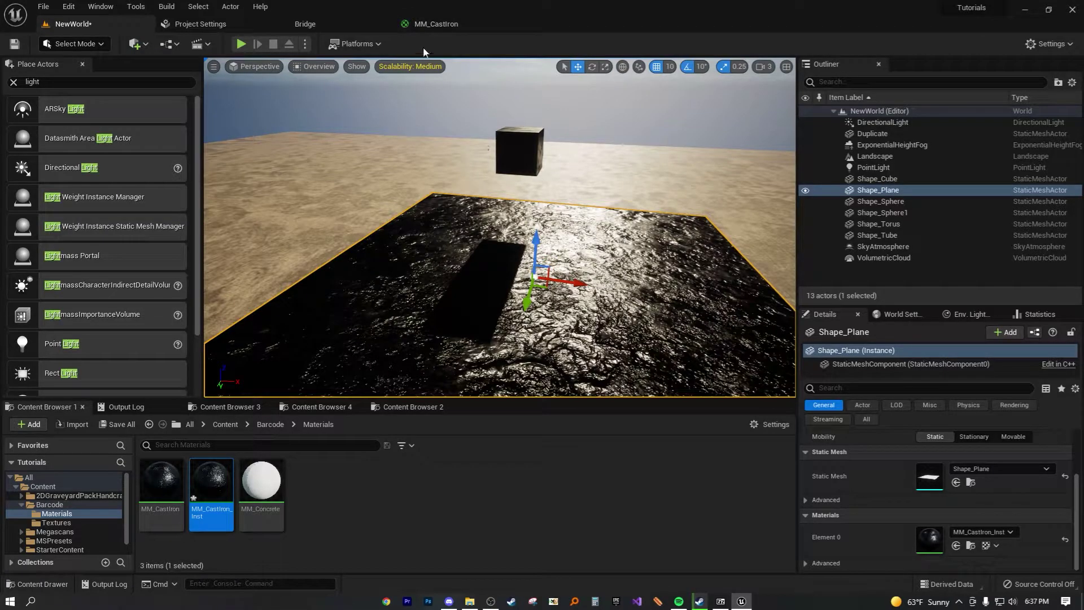
Step: Add a vector parameter named Base Color to the MM_CastIron graph and connect it to the material's Base Color input
{"action": "left_click", "coordinate": [436, 24]}
{"action": "scroll", "coordinate": [773, 215], "scroll_direction": "up", "scroll_amount": 4}
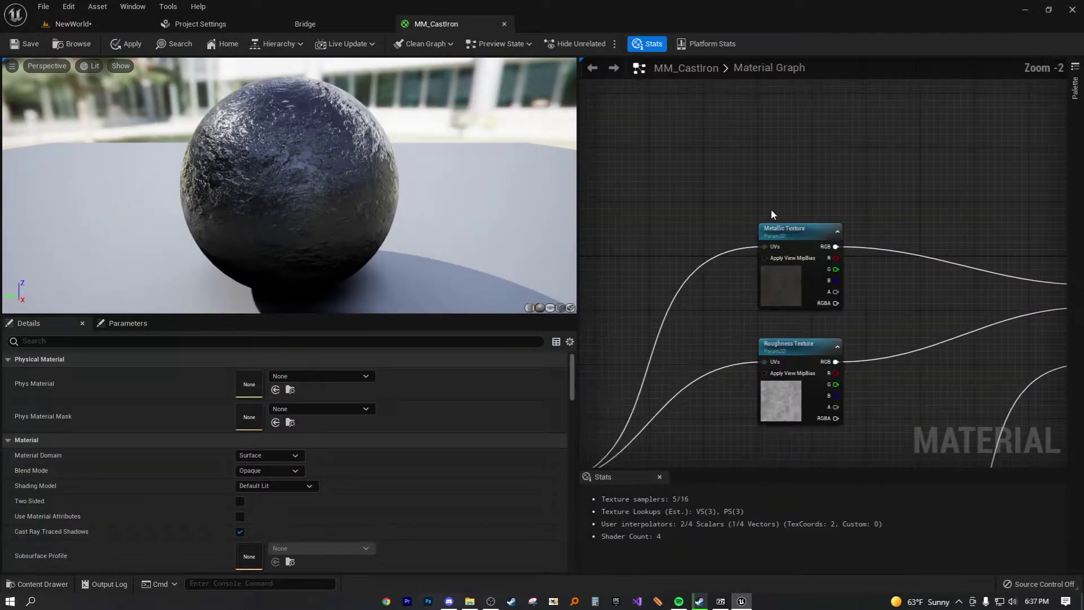
{"action": "right_click_drag", "start_coordinate": [773, 215], "coordinate": [678, 255]}
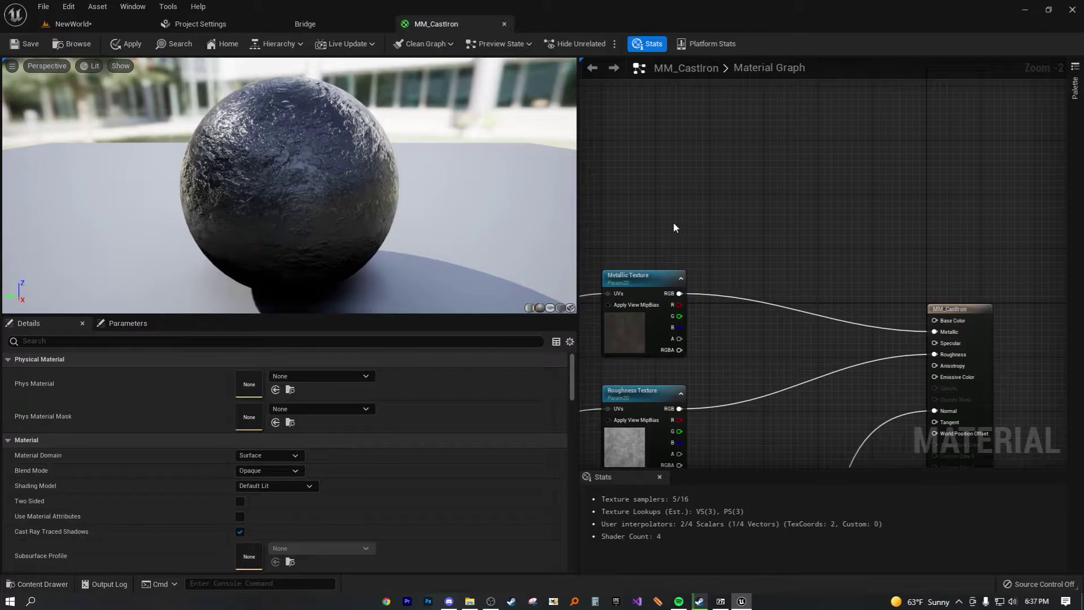
{"action": "left_click", "coordinate": [674, 223]}
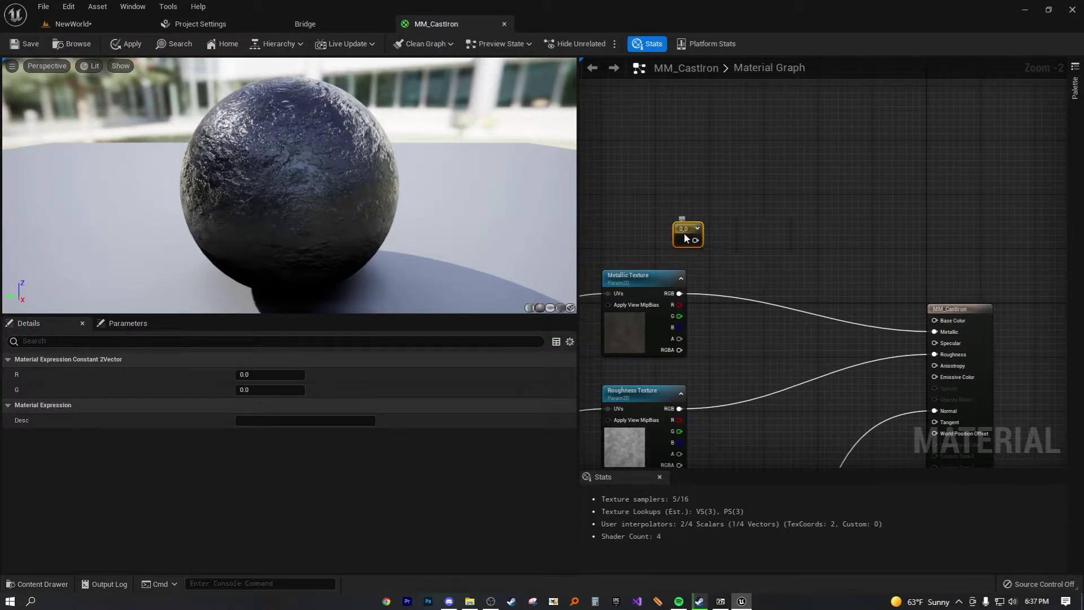
{"action": "right_click", "coordinate": [683, 233]}
{"action": "left_click", "coordinate": [715, 253]}
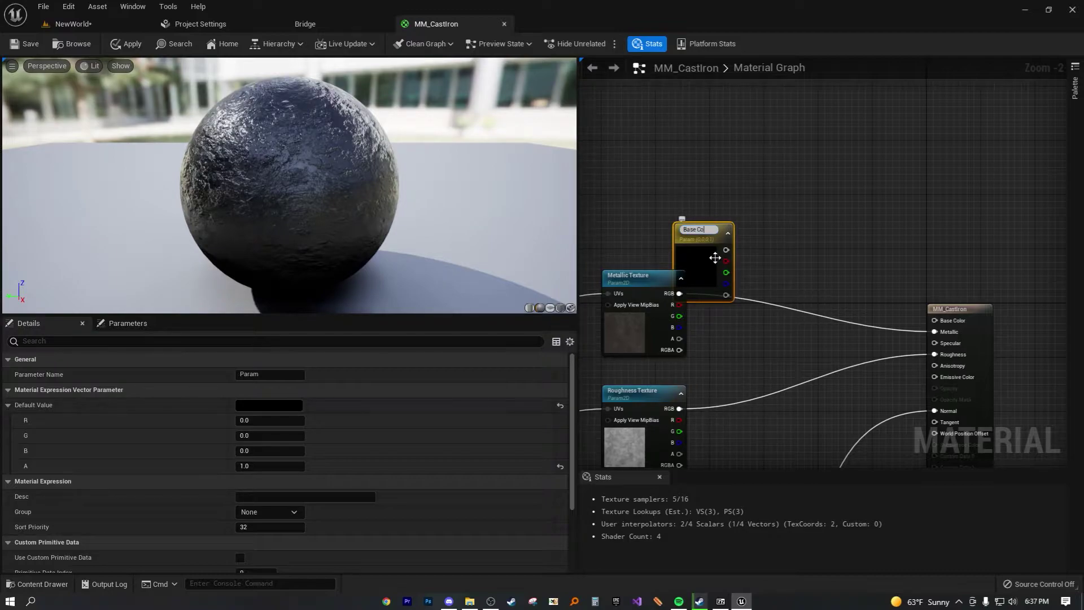
{"action": "type", "text": "Base Color"}
{"action": "key", "text": "Return"}
{"action": "left_click_drag", "start_coordinate": [715, 257], "coordinate": [936, 321]}
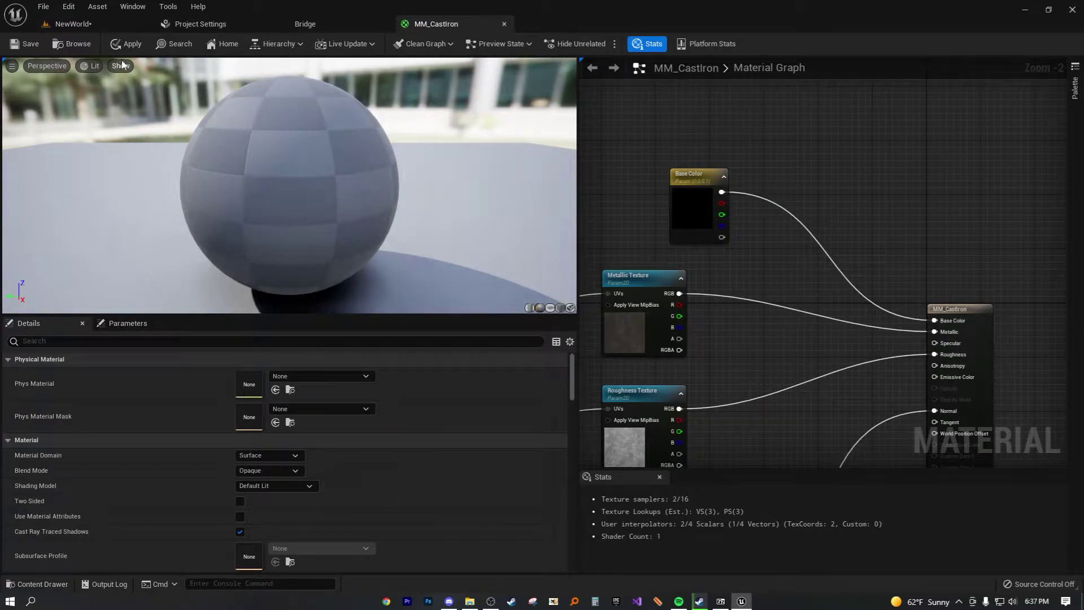
Step: Set the Base Color parameter's default R, G and B to 1, and apply and save the material
{"action": "left_click", "coordinate": [683, 190]}
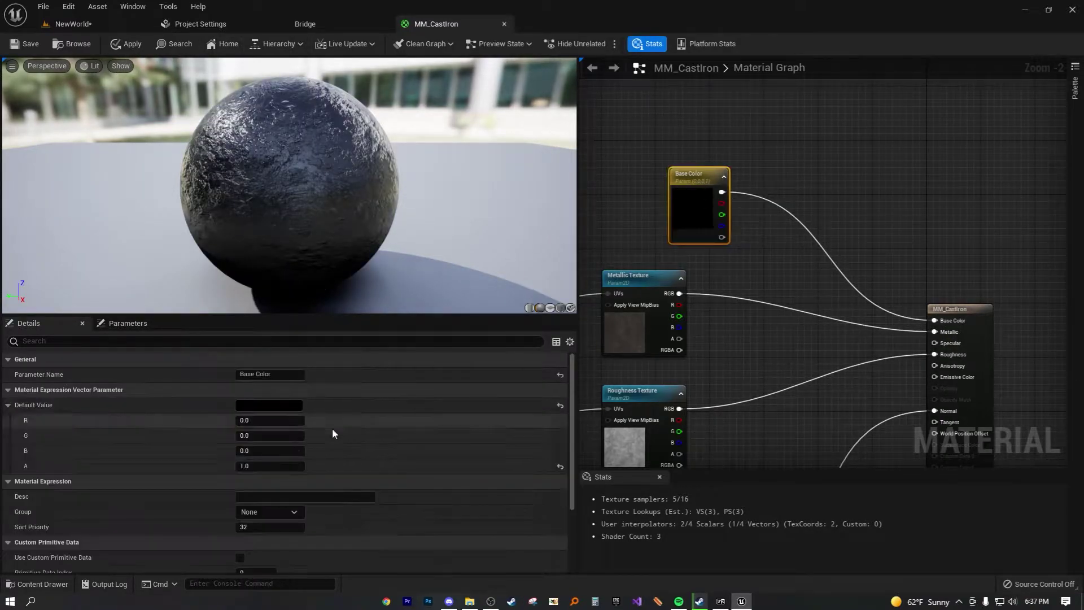
{"action": "left_click", "coordinate": [262, 420]}
{"action": "type", "text": "1"}
{"action": "key", "text": "Return"}
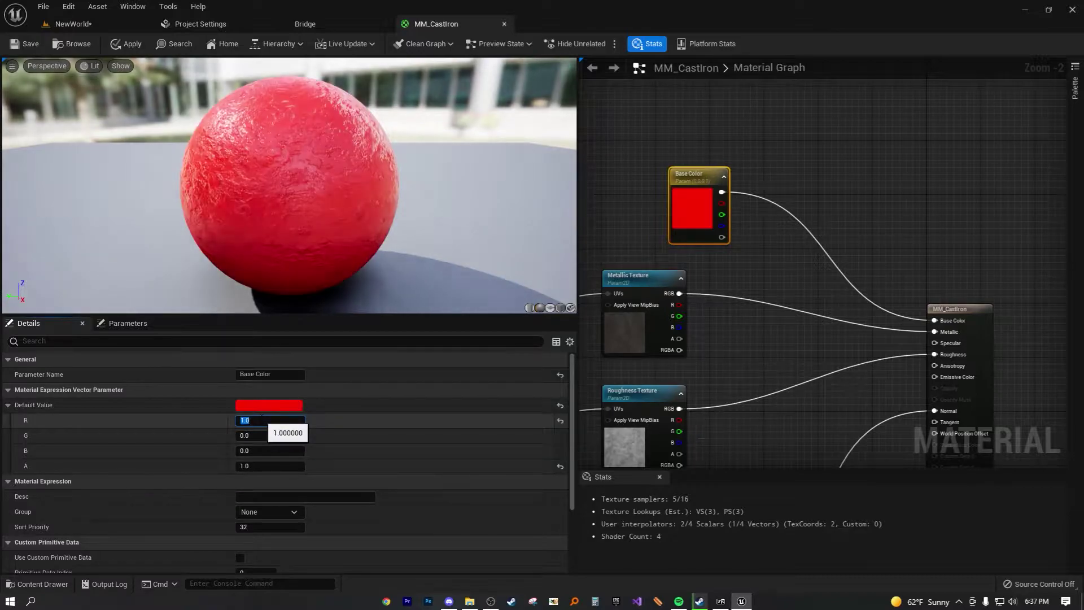
{"action": "left_click_drag", "start_coordinate": [273, 437], "coordinate": [276, 438]}
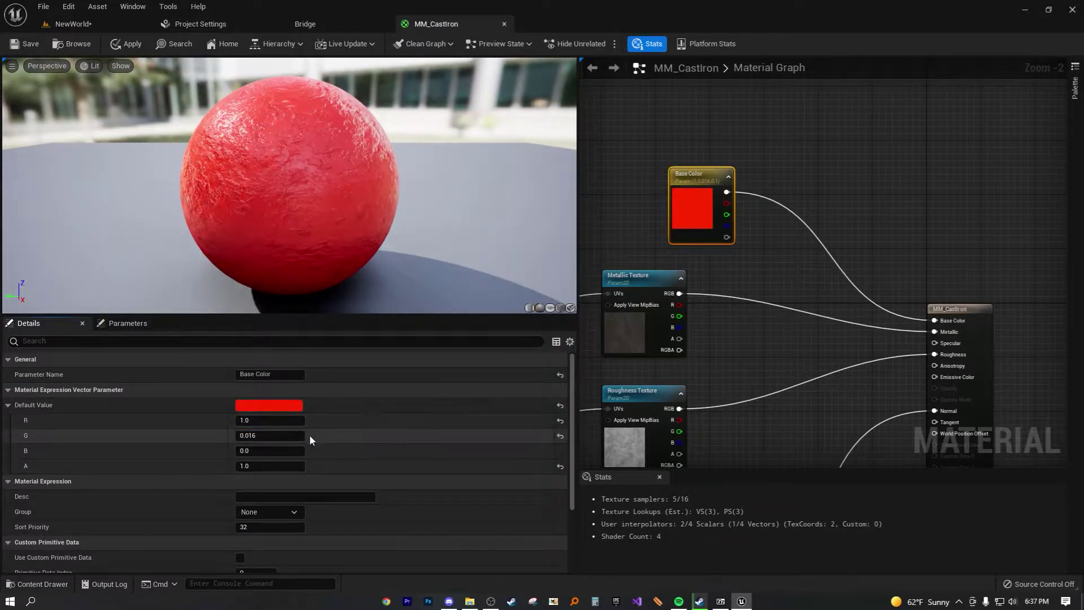
{"action": "left_click", "coordinate": [271, 435]}
{"action": "type", "text": "1"}
{"action": "key", "text": "Return"}
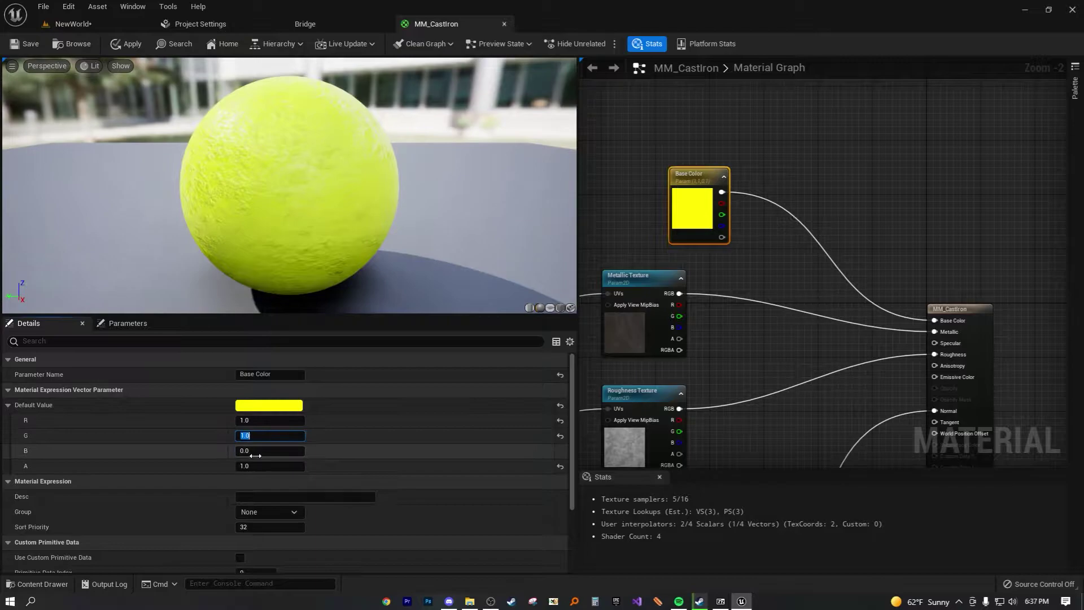
{"action": "left_click", "coordinate": [256, 452]}
{"action": "type", "text": "1"}
{"action": "key", "text": "Return"}
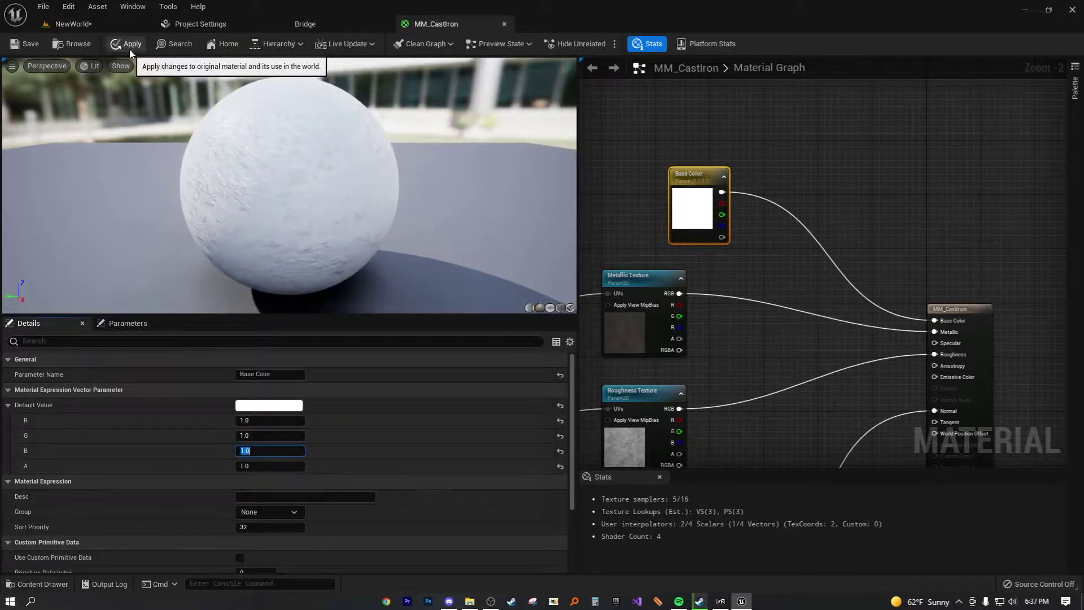
{"action": "left_click", "coordinate": [131, 47]}
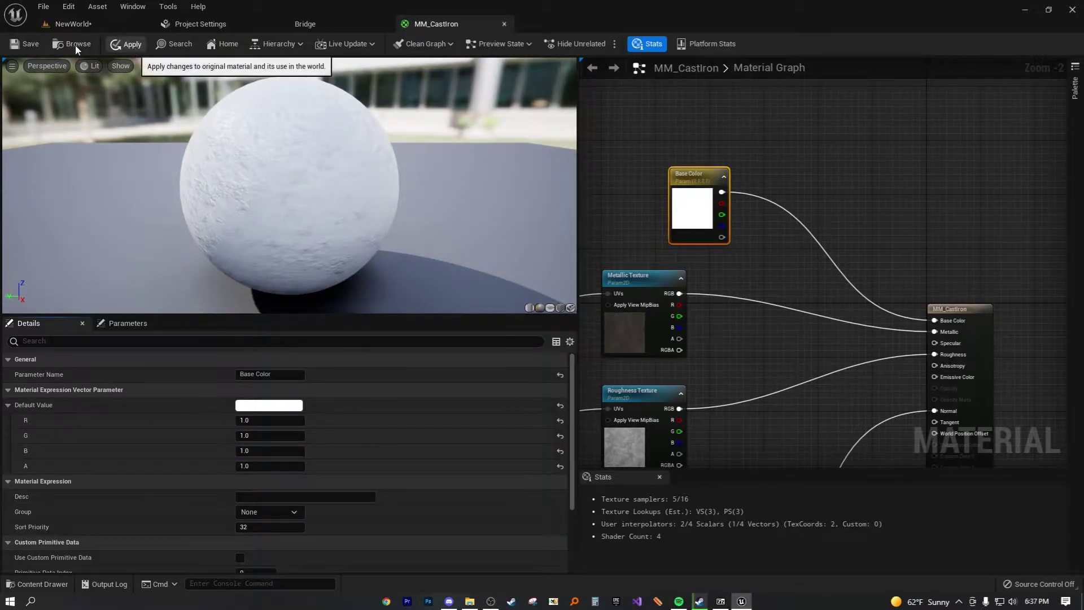
{"action": "left_click", "coordinate": [28, 47]}
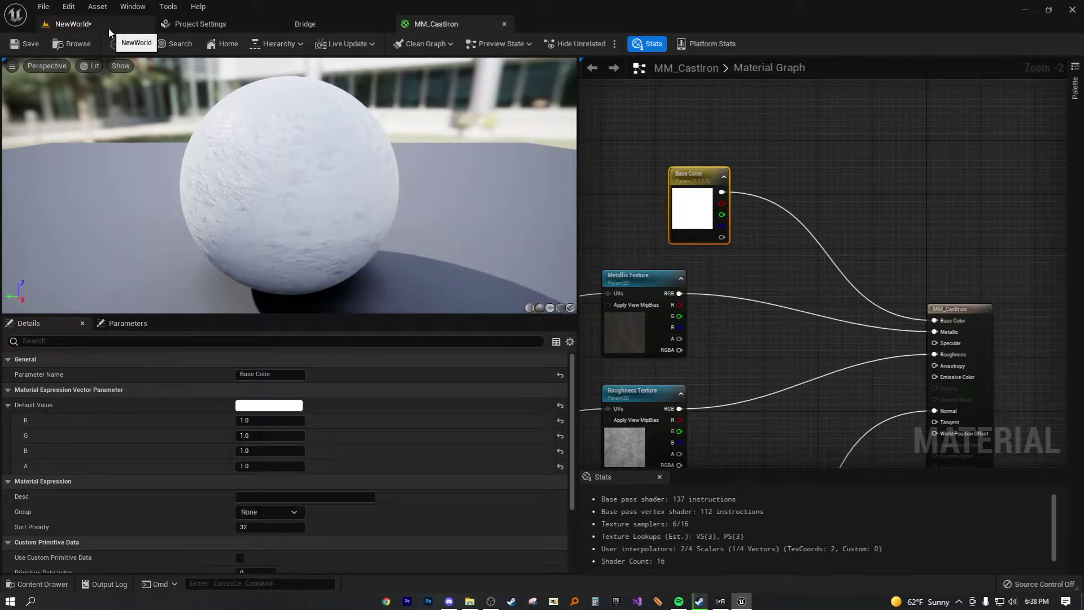
Step: Reset the Base Color parameter's default value, and apply and save the material
{"action": "left_click", "coordinate": [560, 406]}
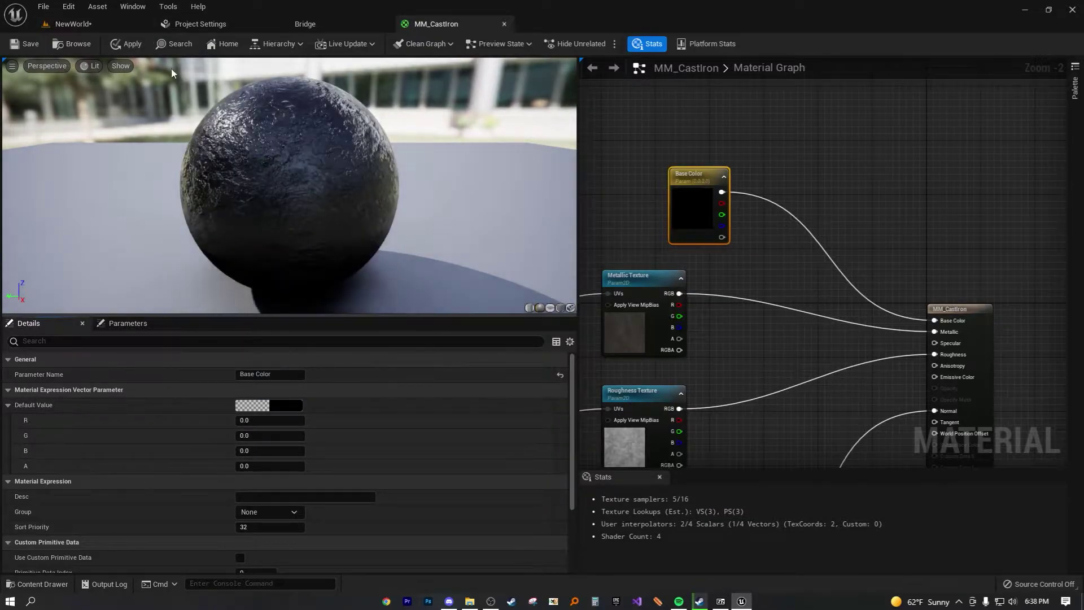
{"action": "left_click", "coordinate": [119, 45]}
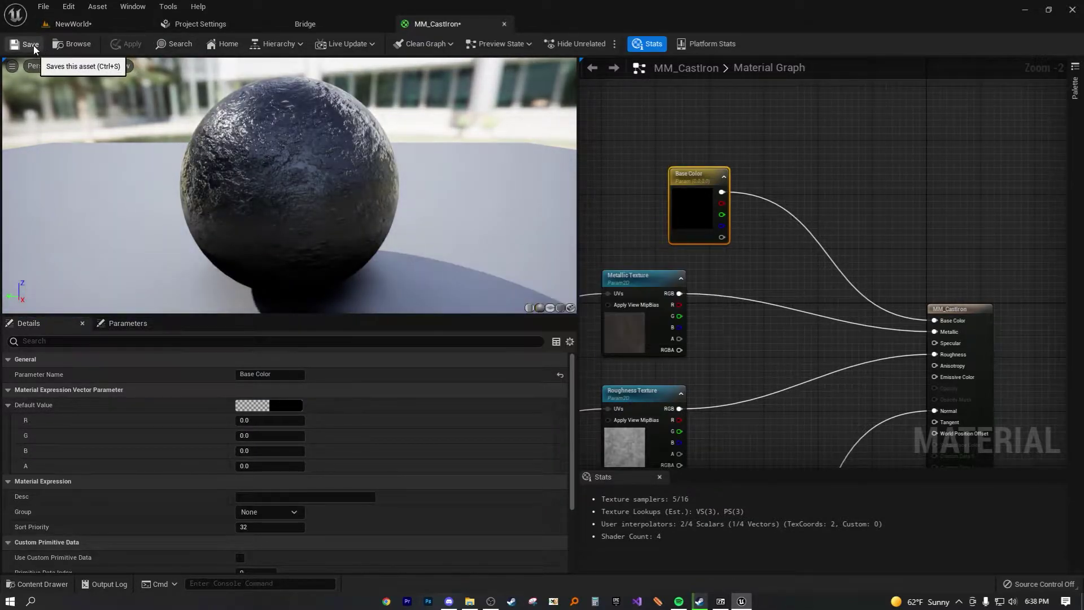
{"action": "left_click", "coordinate": [33, 46]}
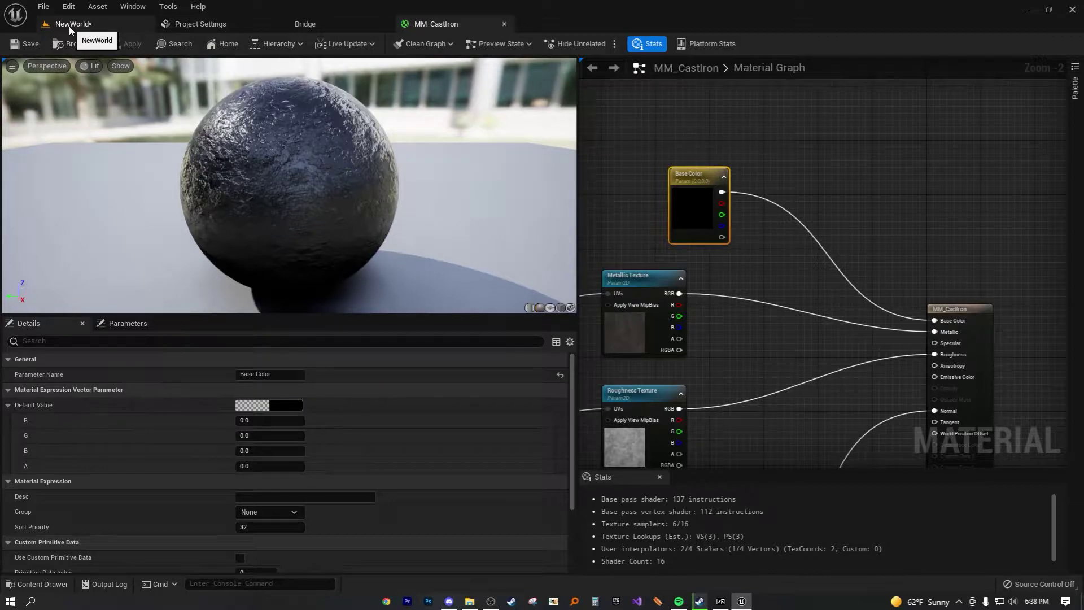
Step: Enable the Base Color override in MM_CastIron_Inst and set its alpha and brightness value to 1
{"action": "left_click", "coordinate": [69, 26]}
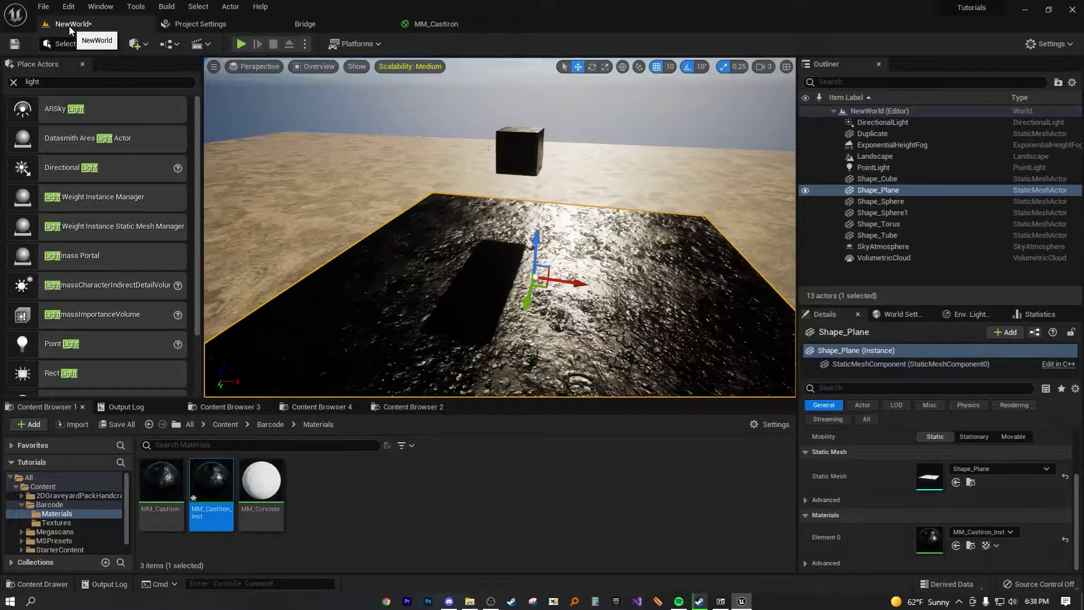
{"action": "double_click", "coordinate": [217, 490]}
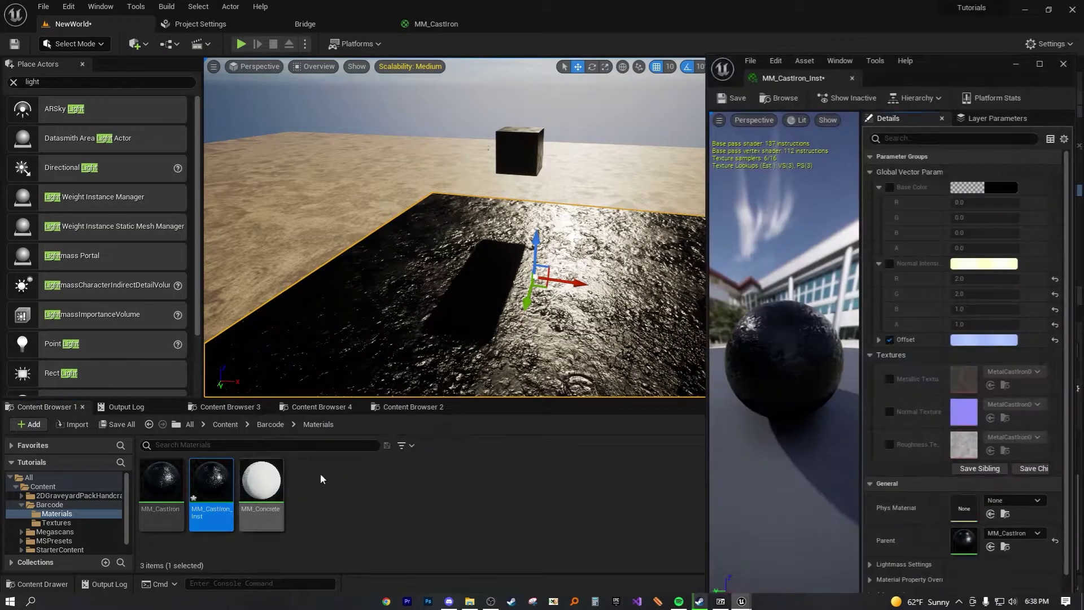
{"action": "left_click", "coordinate": [889, 187]}
{"action": "left_click", "coordinate": [992, 187]}
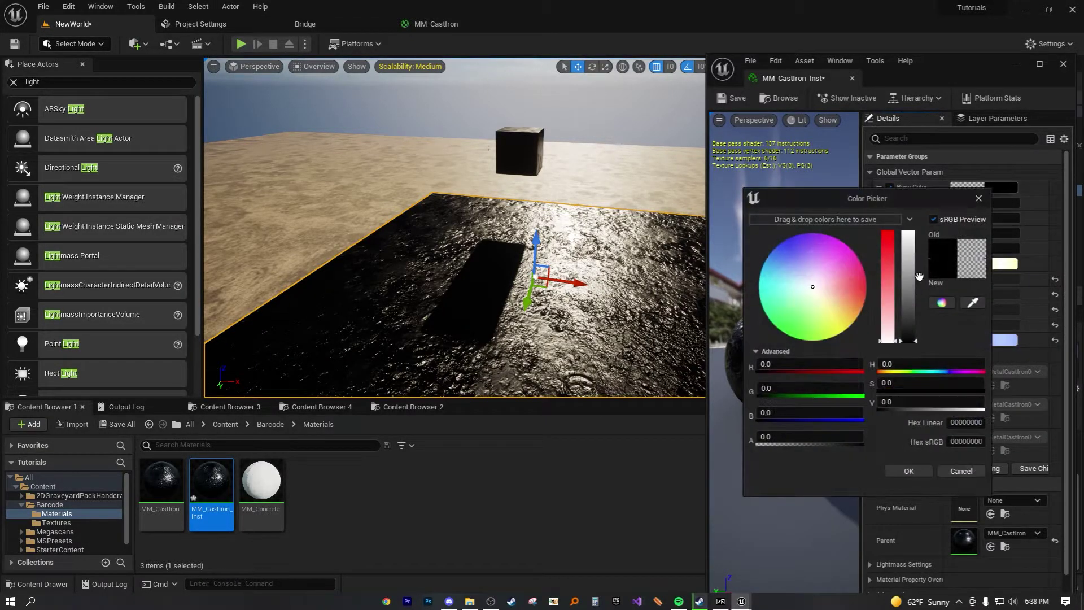
{"action": "left_click_drag", "start_coordinate": [811, 295], "coordinate": [836, 296]}
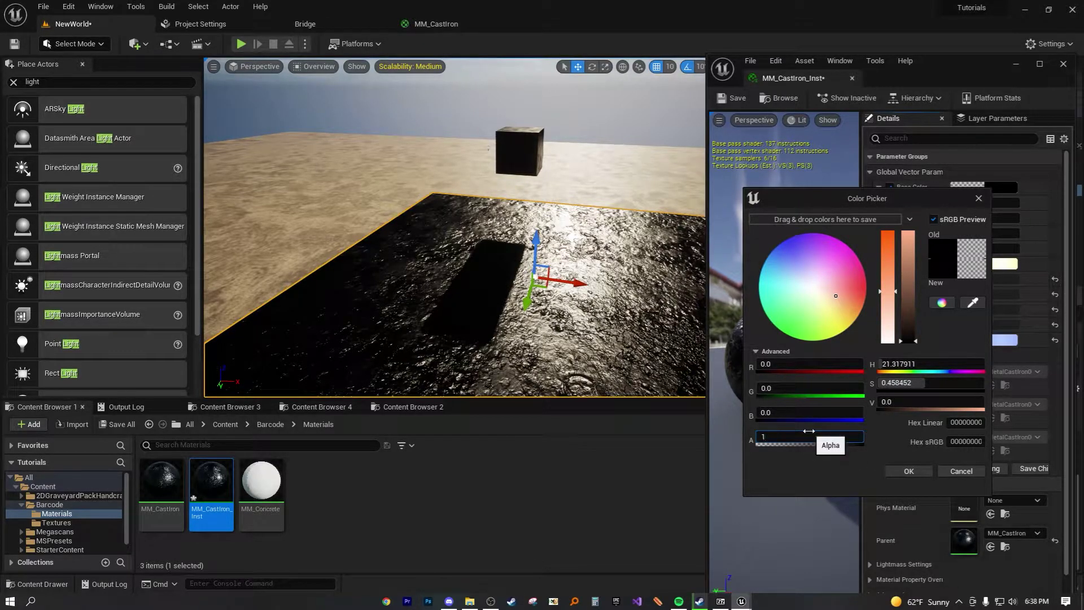
{"action": "key", "text": "Return"}
{"action": "left_click", "coordinate": [896, 402]}
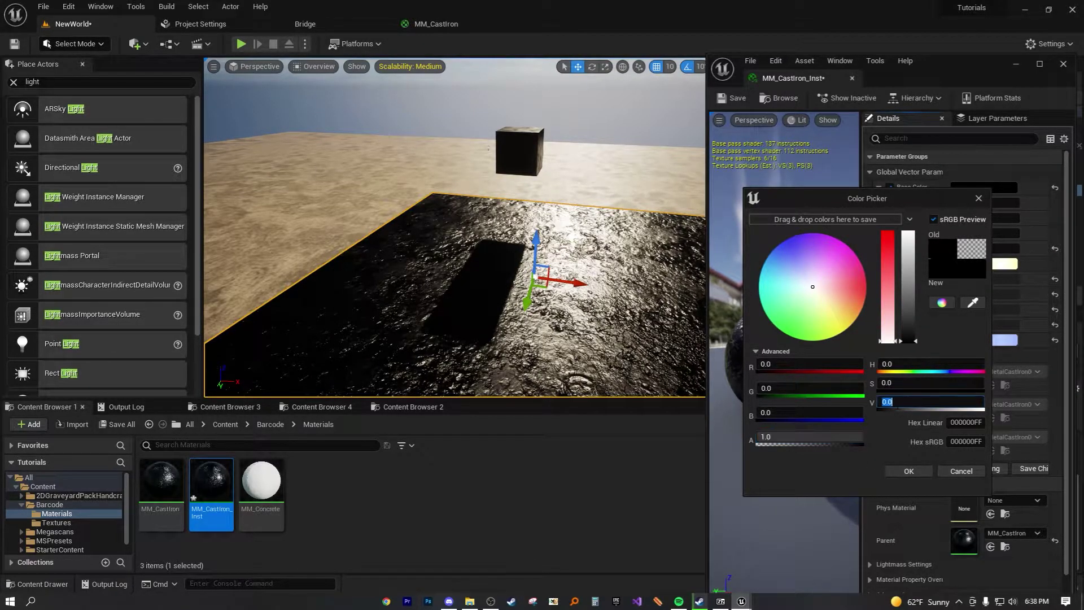
{"action": "type", "text": "1"}
{"action": "key", "text": "Return"}
Step: Choose a light green Base Color of about R 0.49, G 1.0, B 0.22, and save the material instance
{"action": "mouse_move", "coordinate": [486, 254]}
{"action": "right_mouse_down"}
{"action": "mouse_move", "coordinate": [525, 307]}
{"action": "mouse_move", "coordinate": [540, 285]}
{"action": "mouse_move", "coordinate": [562, 282]}
{"action": "right_mouse_up"}
{"action": "key", "text": "w"}
{"action": "mouse_move", "coordinate": [813, 287]}
{"action": "left_mouse_down"}
{"action": "mouse_move", "coordinate": [781, 264]}
{"action": "mouse_move", "coordinate": [831, 291]}
{"action": "left_mouse_up"}
{"action": "left_click_drag", "start_coordinate": [511, 268], "coordinate": [528, 263]}
{"action": "right_click_drag", "start_coordinate": [528, 262], "coordinate": [446, 253]}
{"action": "mouse_move", "coordinate": [828, 292]}
{"action": "left_mouse_down"}
{"action": "mouse_move", "coordinate": [784, 285]}
{"action": "mouse_move", "coordinate": [802, 313]}
{"action": "mouse_move", "coordinate": [802, 342]}
{"action": "mouse_move", "coordinate": [807, 332]}
{"action": "left_mouse_up"}
{"action": "left_click", "coordinate": [909, 471]}
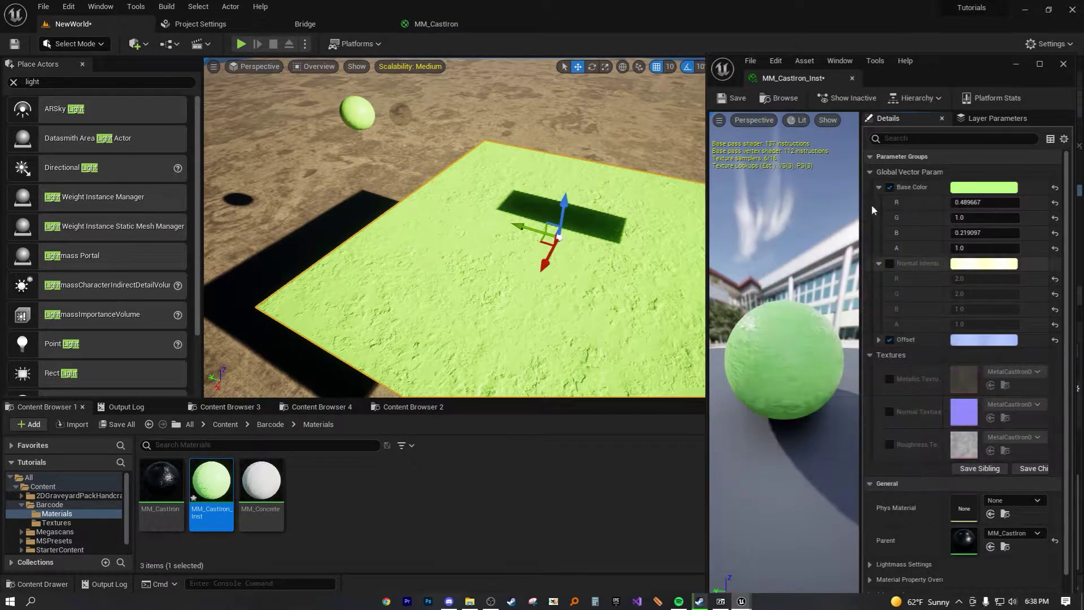
{"action": "left_click", "coordinate": [733, 98]}
Step: Rotate the directional light so that it falls on the large plane from a different direction
{"action": "right_click_drag", "start_coordinate": [455, 227], "coordinate": [627, 209]}
{"action": "right_click_drag", "start_coordinate": [544, 271], "coordinate": [544, 272]}
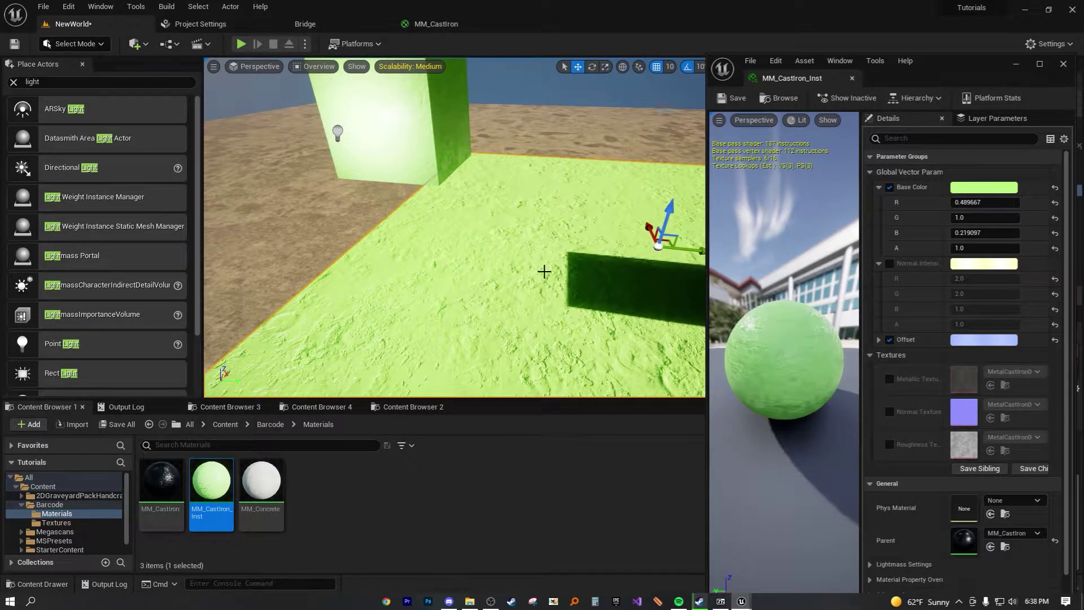
{"action": "key", "text": "ctrl+l"}
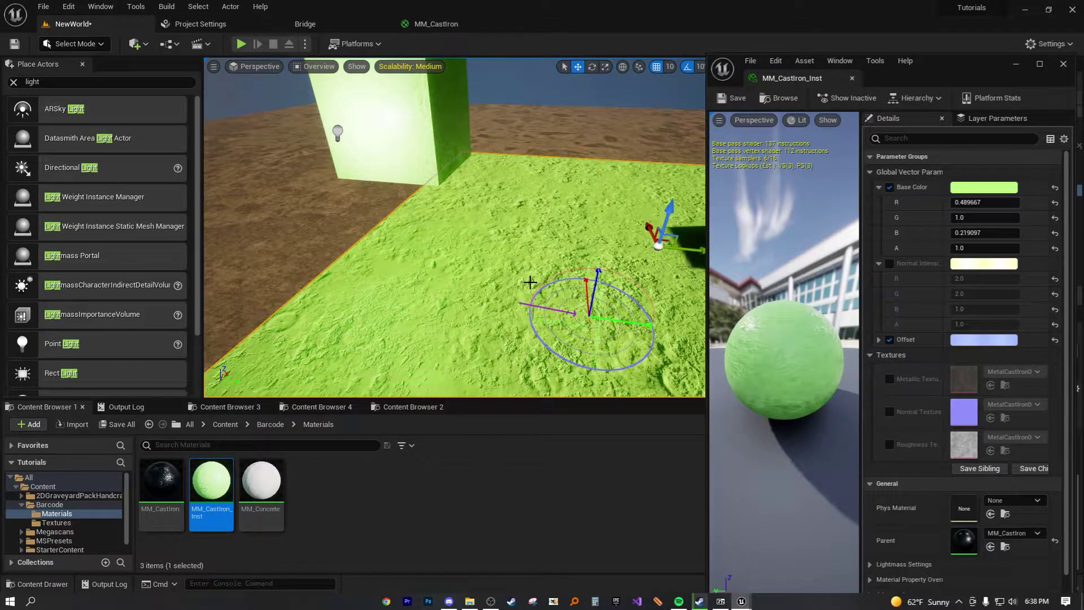
Step: Move the large green cube away from the plane along its Y axis and delete the point light beside the plane
{"action": "right_click_drag", "start_coordinate": [530, 283], "coordinate": [397, 224]}
{"action": "left_click", "coordinate": [419, 148]}
{"action": "right_click_drag", "start_coordinate": [419, 147], "coordinate": [395, 148]}
{"action": "left_click_drag", "start_coordinate": [534, 209], "coordinate": [310, 204]}
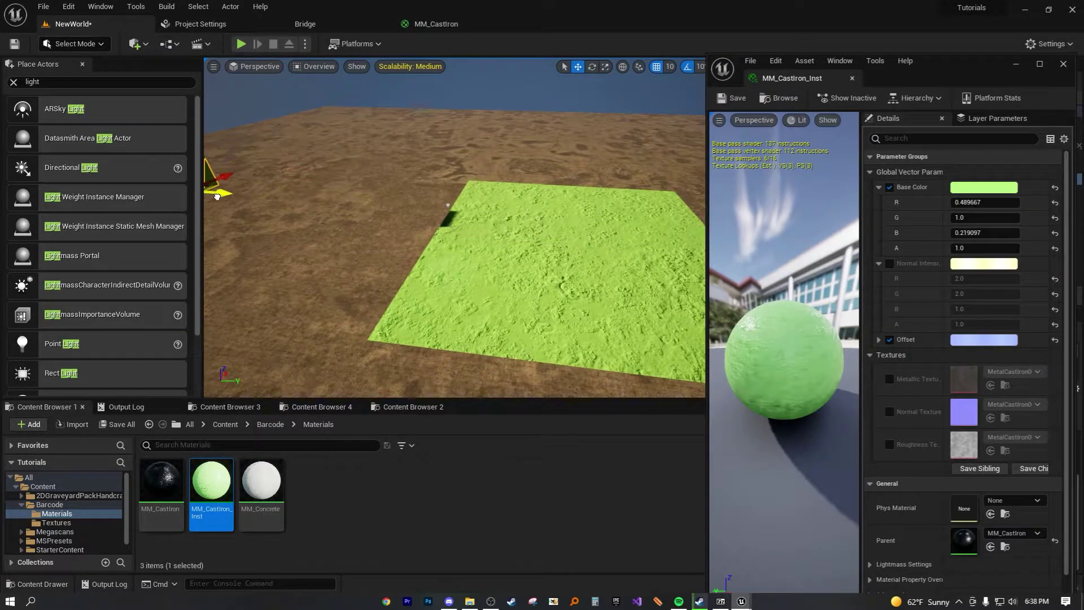
{"action": "left_click_drag", "start_coordinate": [445, 205], "coordinate": [449, 205]}
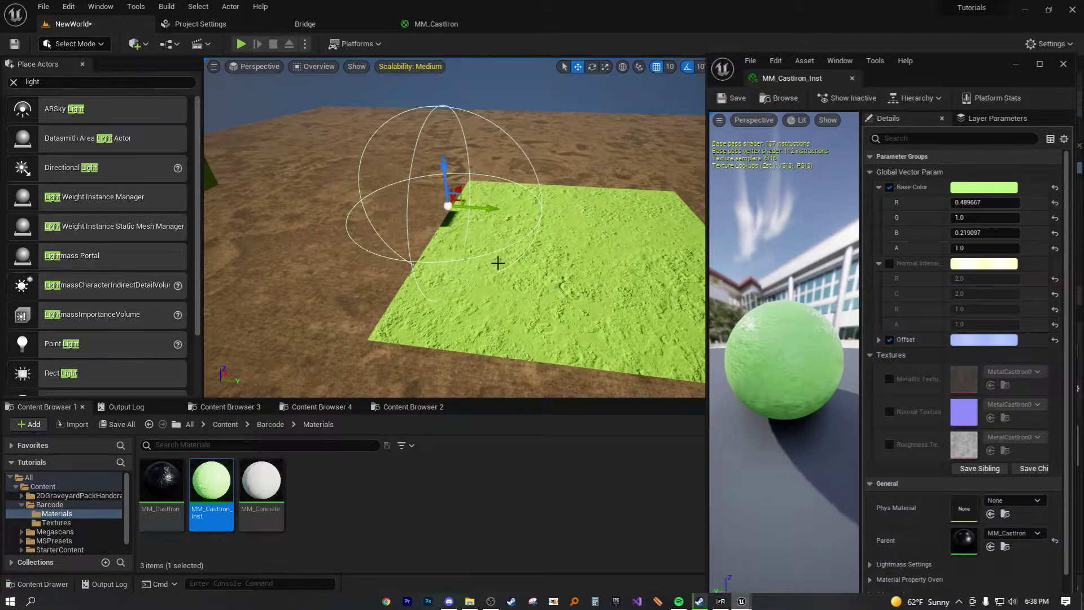
{"action": "key", "text": "Delete"}
Step: Reset the R, G, X Axis and Z Axis values of the Offset parameter in MM_CastIron_Inst to their defaults
{"action": "right_click_drag", "start_coordinate": [448, 205], "coordinate": [547, 255]}
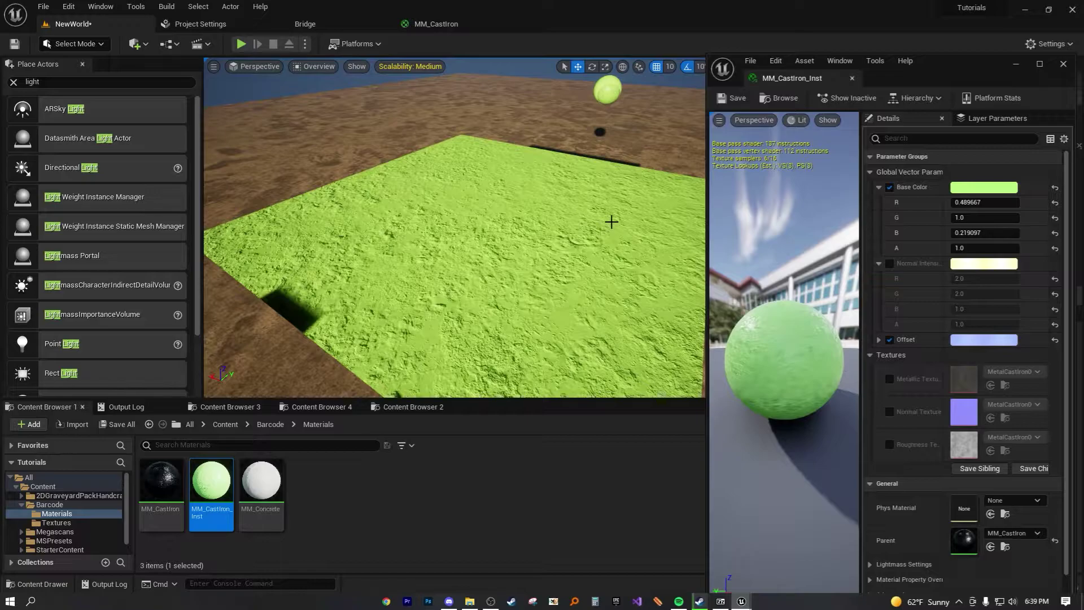
{"action": "right_click_drag", "start_coordinate": [611, 221], "coordinate": [612, 239]}
{"action": "right_click_drag", "start_coordinate": [504, 244], "coordinate": [493, 243]}
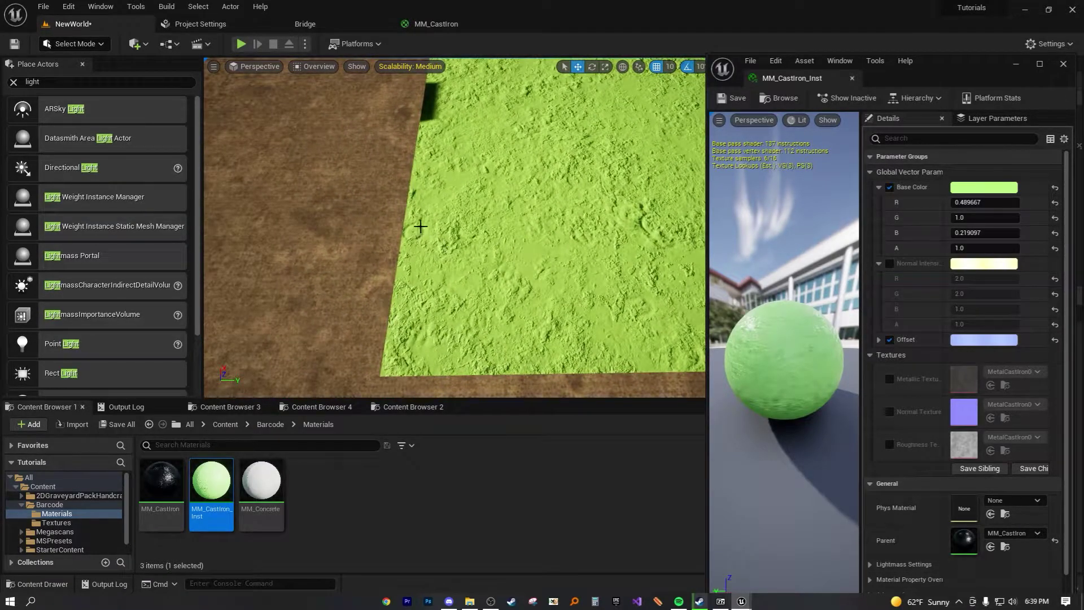
{"action": "right_click_drag", "start_coordinate": [413, 234], "coordinate": [438, 244]}
{"action": "left_click", "coordinate": [880, 340]}
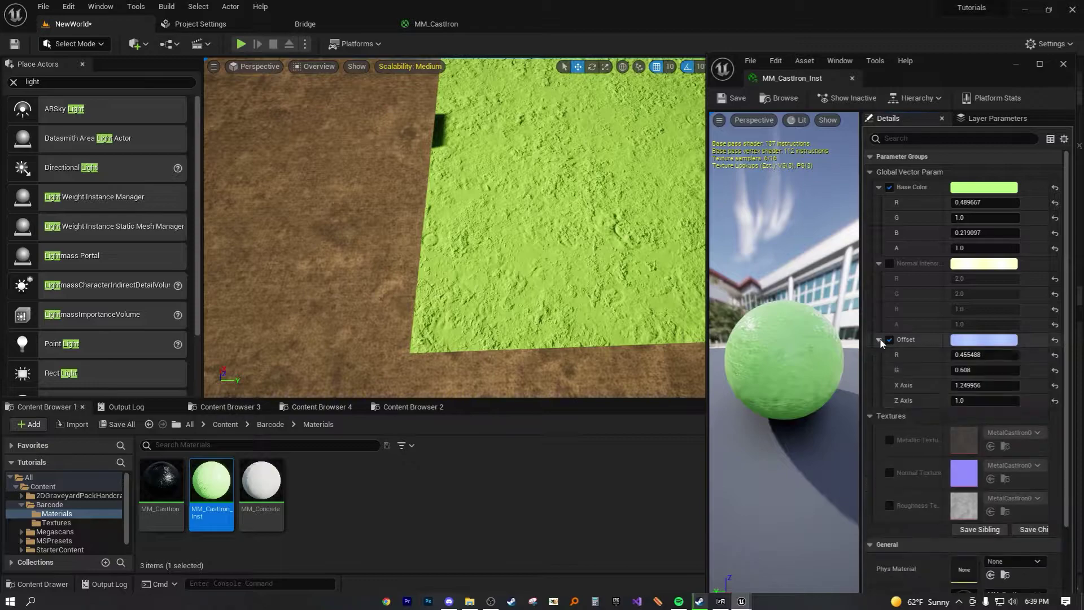
{"action": "left_click", "coordinate": [1056, 356]}
{"action": "left_click", "coordinate": [1055, 370]}
{"action": "left_click", "coordinate": [1055, 386]}
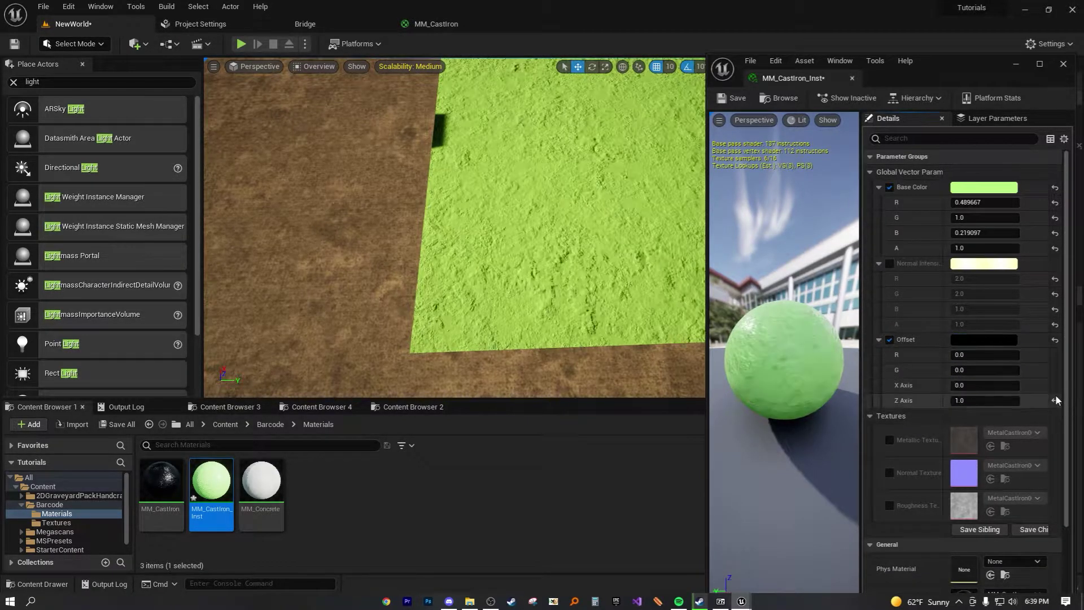
{"action": "left_click", "coordinate": [1056, 401]}
Step: Set the Offset parameter's X Axis to 0.192 and Z Axis to -0.056, shifting the texture across the plane
{"action": "right_click_drag", "start_coordinate": [455, 226], "coordinate": [395, 288]}
{"action": "right_click_drag", "start_coordinate": [370, 187], "coordinate": [395, 189]}
{"action": "key", "text": "w"}
{"action": "right_click_drag", "start_coordinate": [547, 216], "coordinate": [516, 216]}
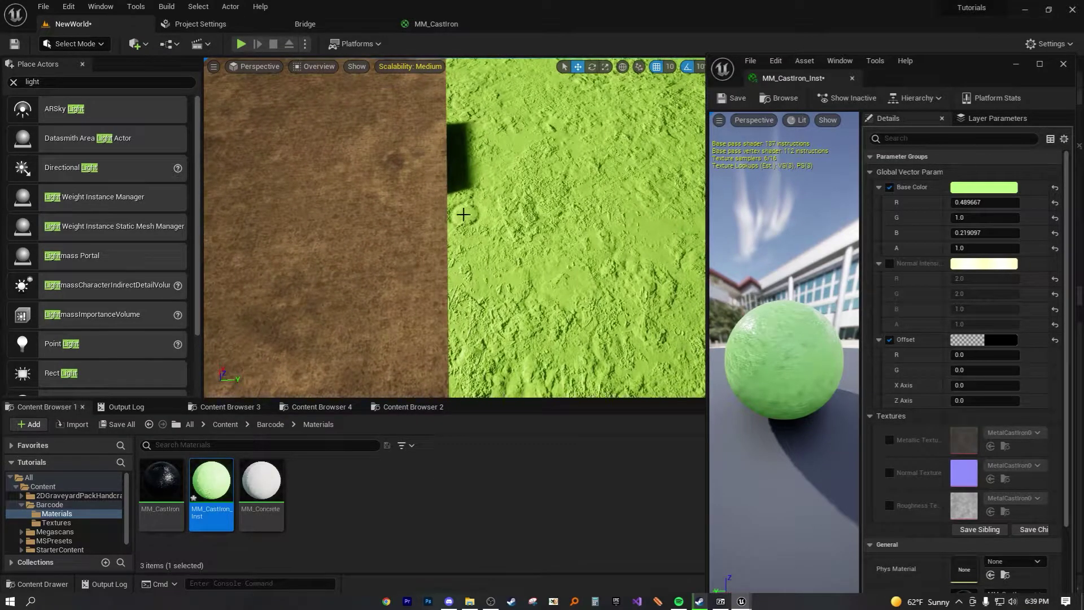
{"action": "left_click_drag", "start_coordinate": [985, 385], "coordinate": [1003, 386]}
{"action": "right_click_drag", "start_coordinate": [455, 227], "coordinate": [469, 288]}
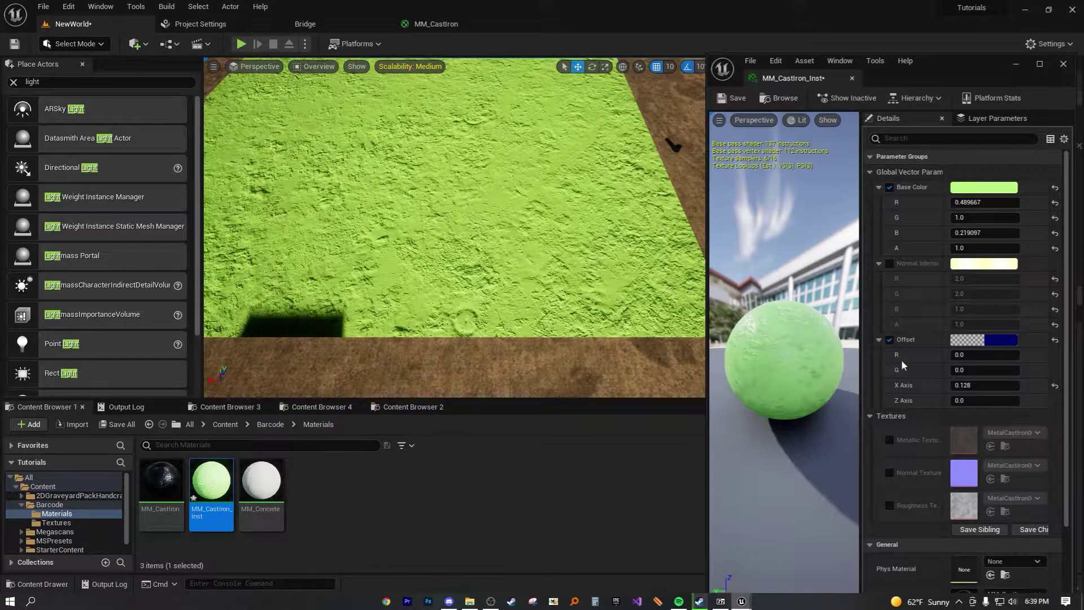
{"action": "left_click_drag", "start_coordinate": [986, 385], "coordinate": [966, 400]}
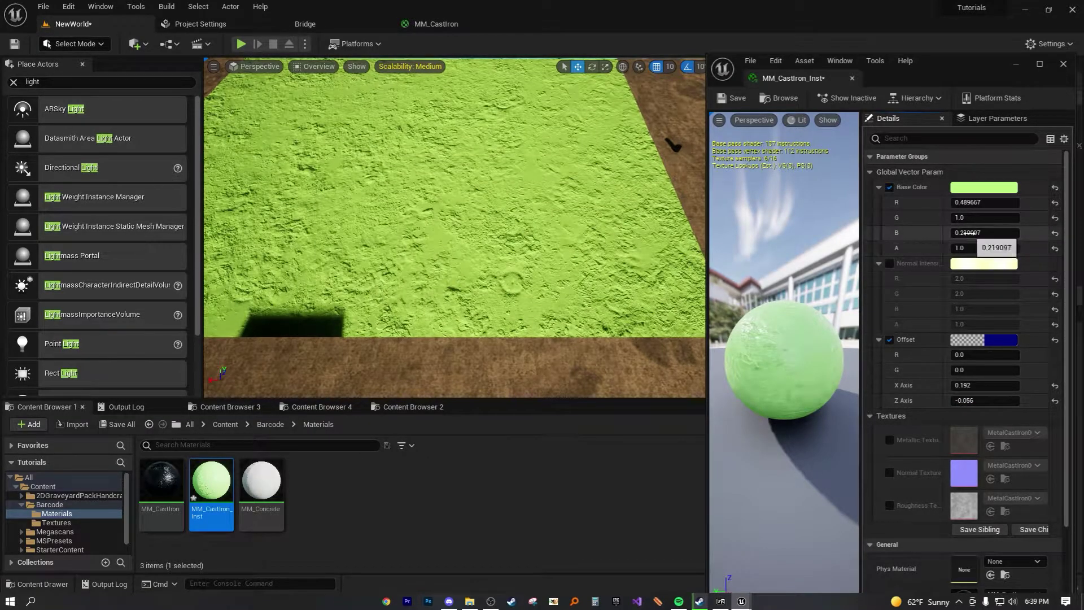
Step: Enable the Normal Intensity override and set its R and G values to 4
{"action": "left_click", "coordinate": [890, 264]}
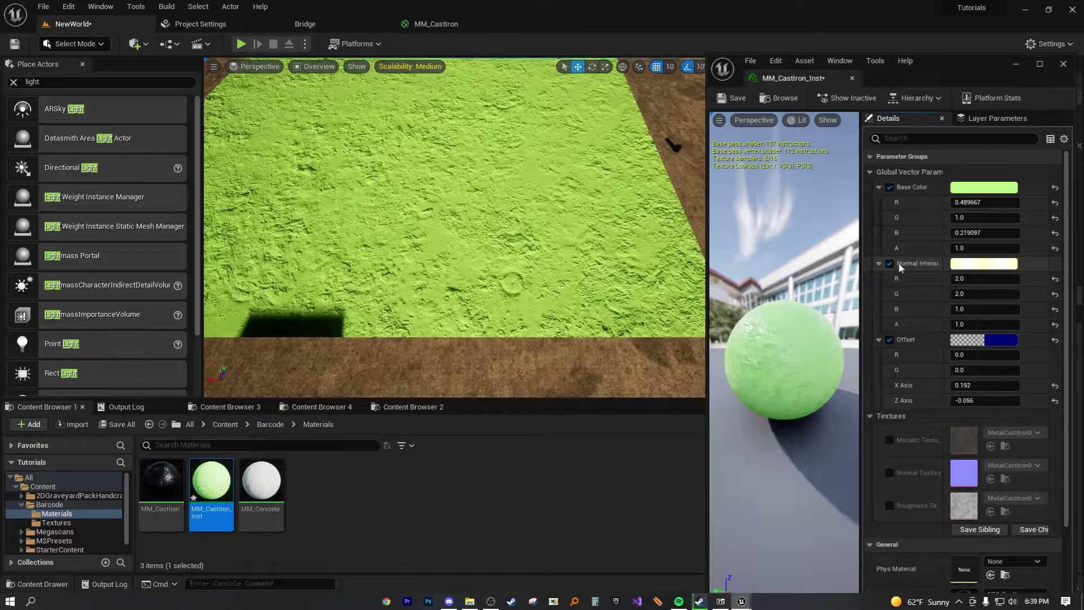
{"action": "left_click", "coordinate": [988, 279]}
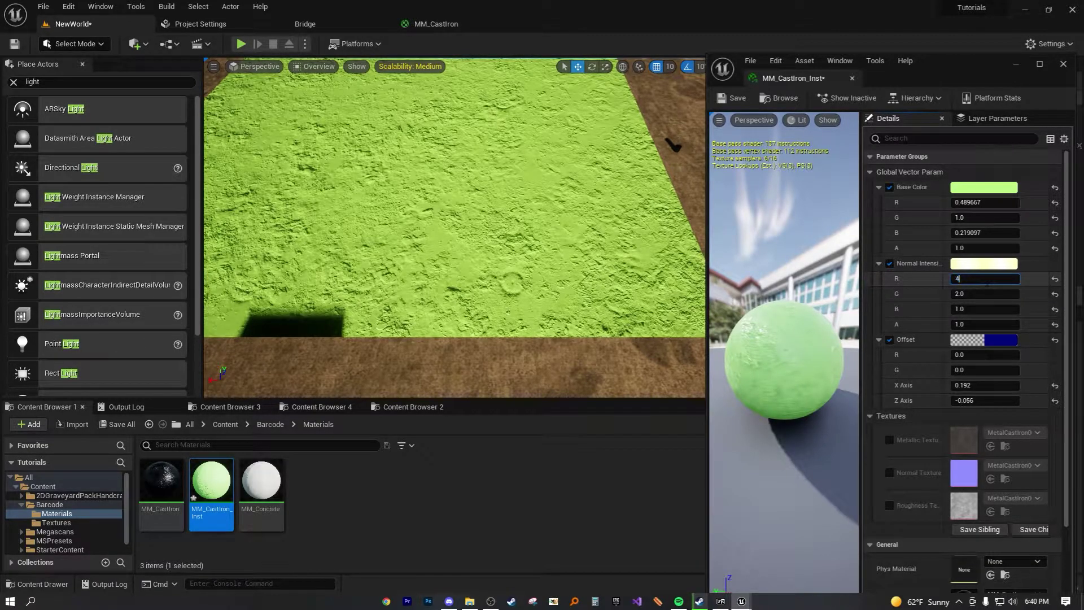
{"action": "key", "text": "Return"}
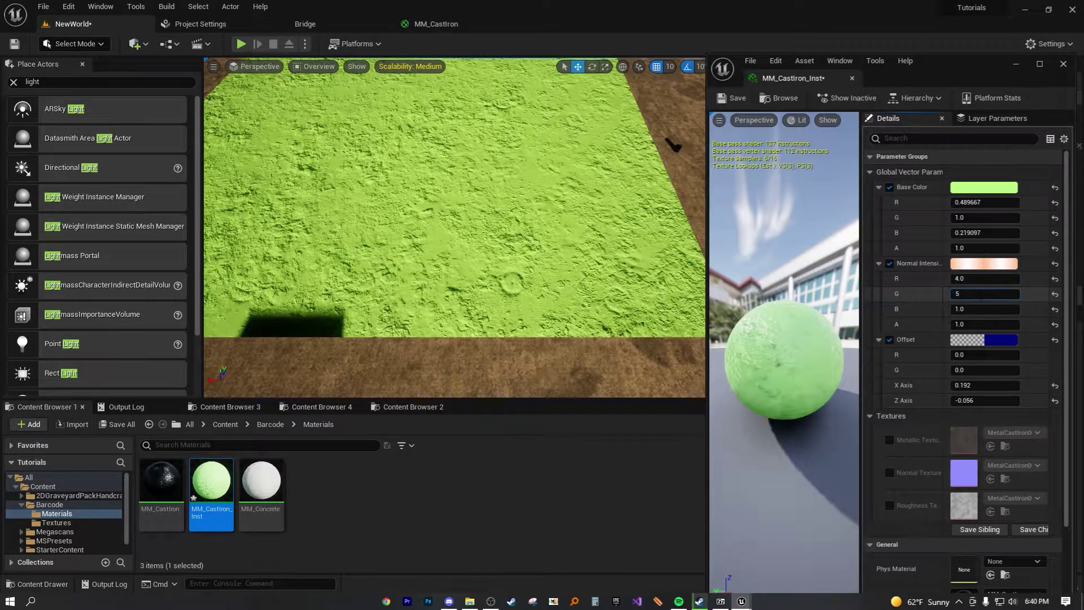
{"action": "key", "text": "Return"}
{"action": "left_click", "coordinate": [980, 292]}
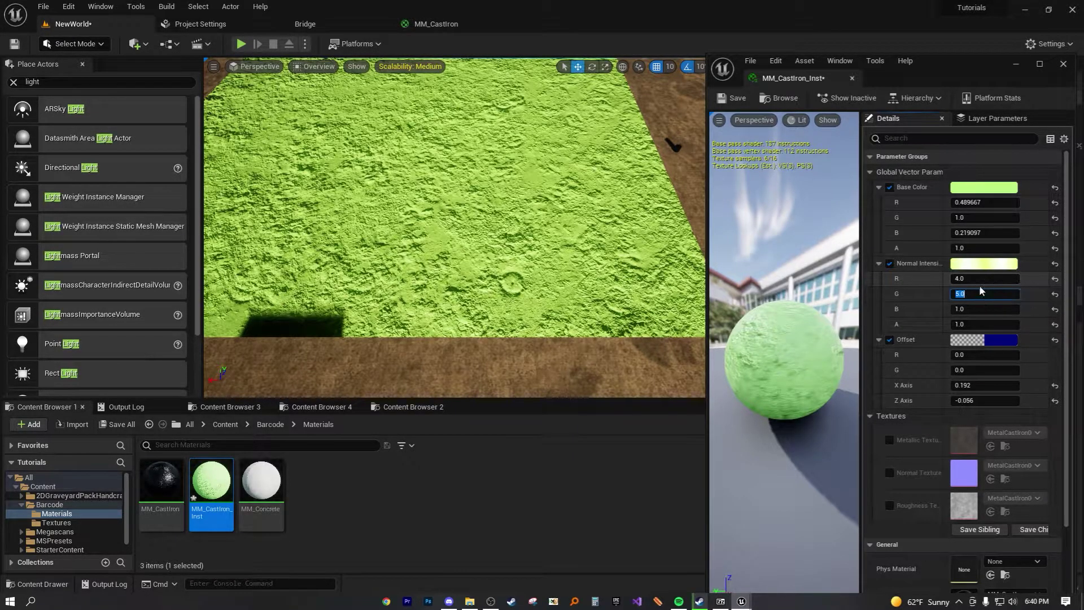
{"action": "left_click_drag", "start_coordinate": [976, 294], "coordinate": [955, 295]}
{"action": "type", "text": "4"}
{"action": "key", "text": "Return"}
Step: Set the Normal Intensity R and G values to 40 and inspect the plane's surface
{"action": "left_click", "coordinate": [968, 280]}
{"action": "type", "text": "40"}
{"action": "key", "text": "Return"}
{"action": "type", "text": "40"}
{"action": "key", "text": "Return"}
{"action": "right_click_drag", "start_coordinate": [455, 226], "coordinate": [418, 187]}
{"action": "right_click_drag", "start_coordinate": [389, 254], "coordinate": [574, 254]}
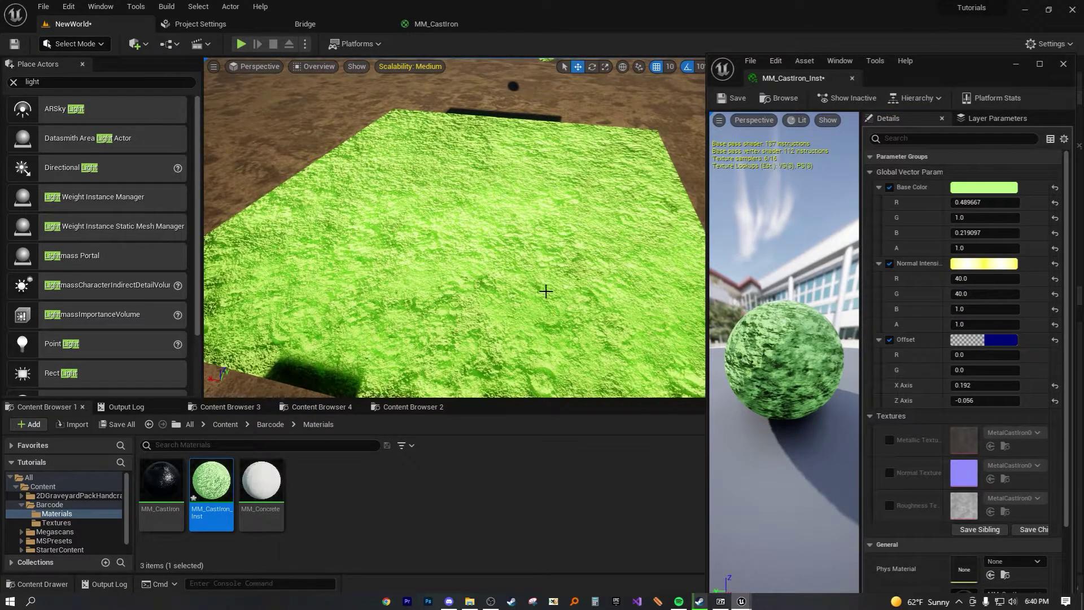
{"action": "scroll", "coordinate": [486, 278], "scroll_direction": "up", "scroll_amount": 2}
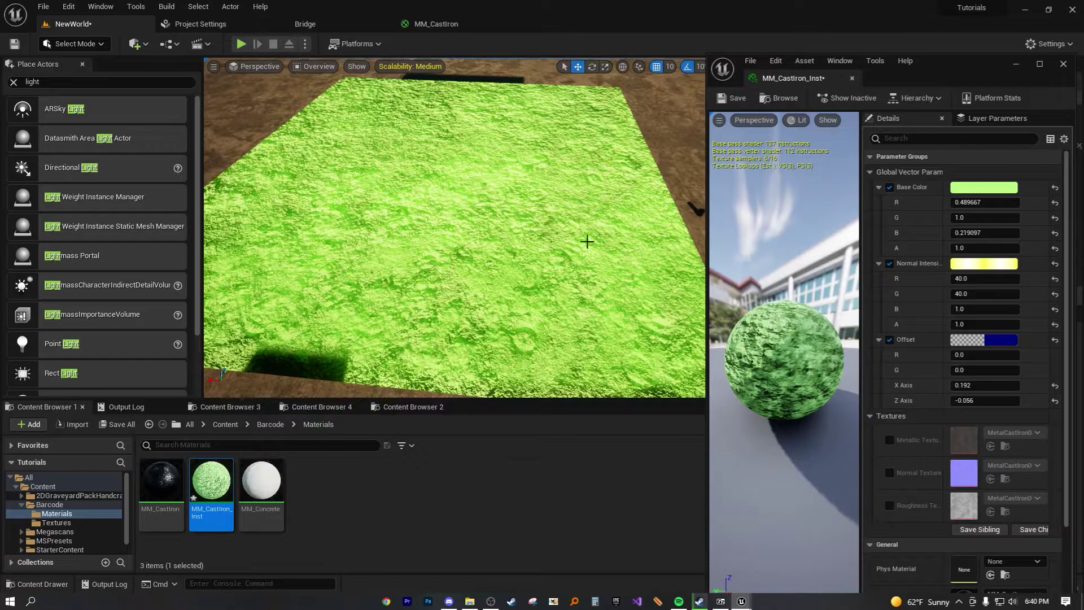
Step: Reset the Normal Intensity R and G values to their defaults and inspect the plane
{"action": "left_click", "coordinate": [1055, 279]}
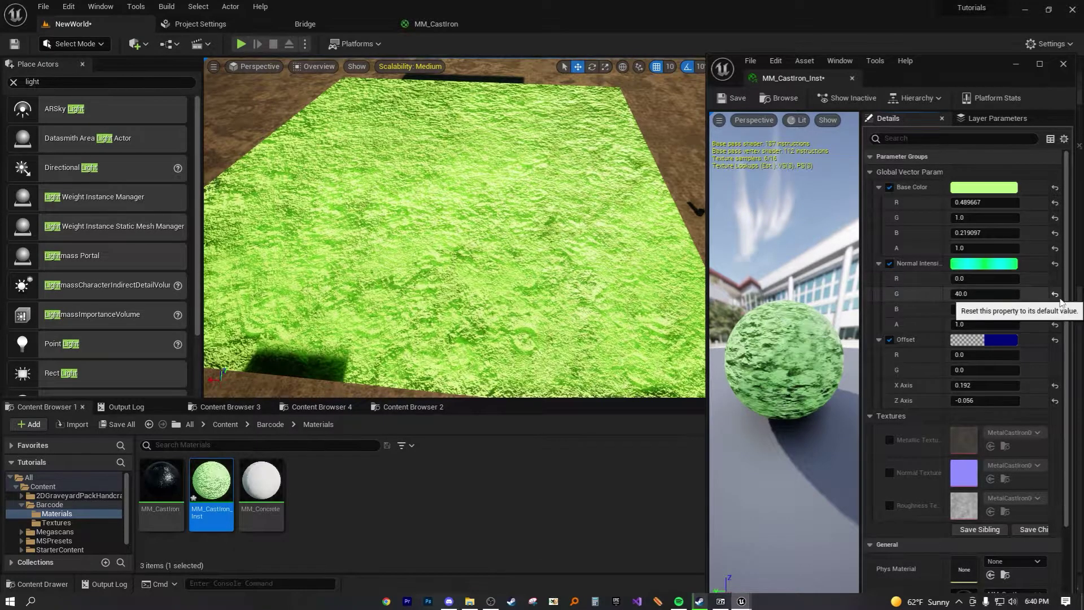
{"action": "left_click", "coordinate": [1055, 294]}
{"action": "right_click_drag", "start_coordinate": [482, 285], "coordinate": [442, 285]}
{"action": "right_click_drag", "start_coordinate": [480, 241], "coordinate": [525, 232]}
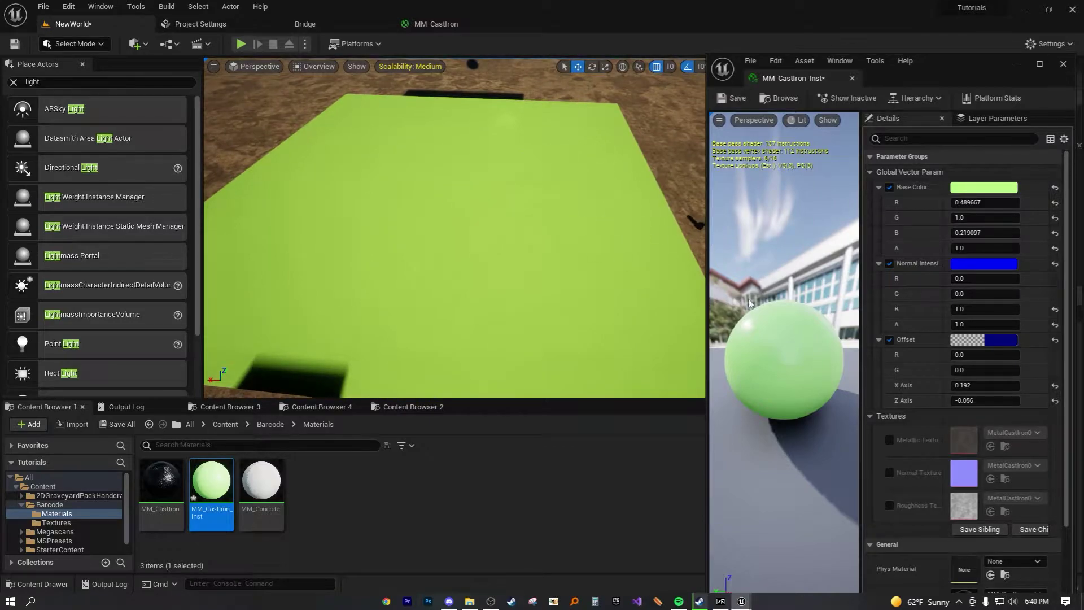
Step: Set the Normal Intensity R and G values to 2
{"action": "left_click", "coordinate": [971, 279]}
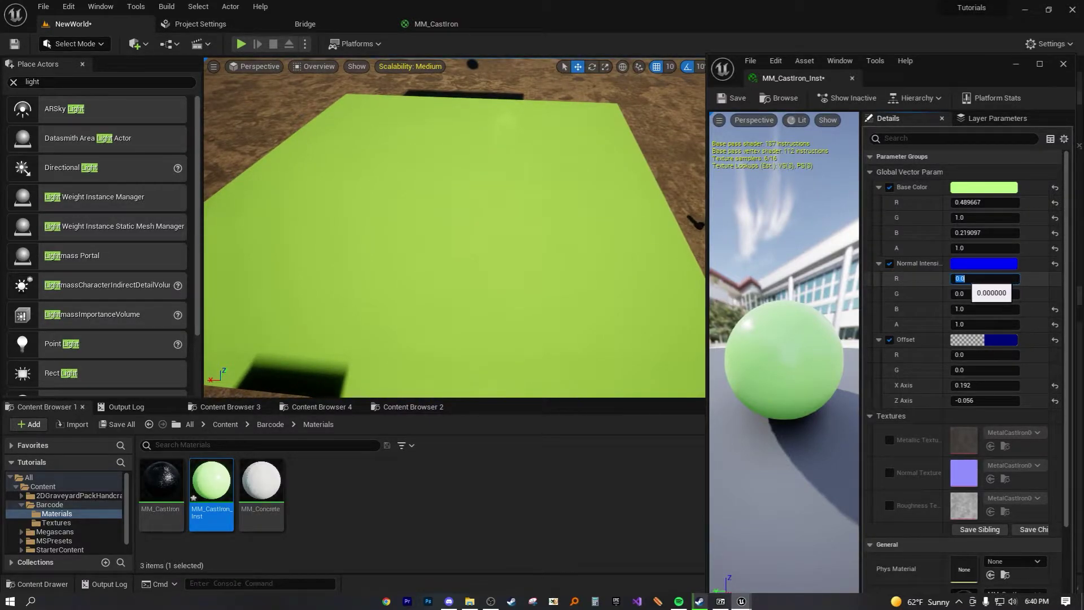
{"action": "type", "text": "2"}
{"action": "key", "text": "Return"}
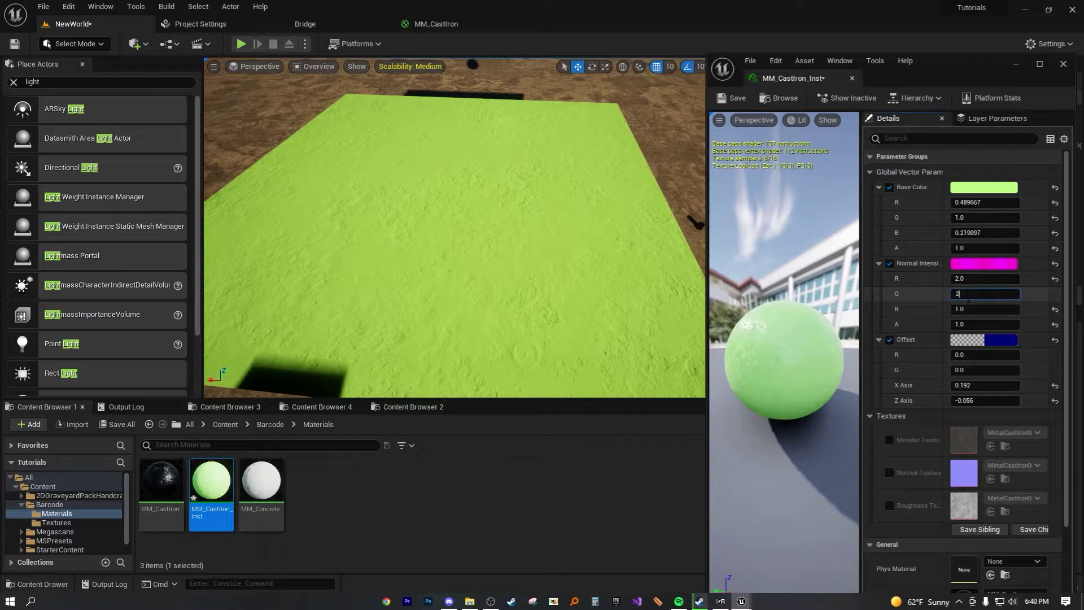
{"action": "left_click", "coordinate": [969, 298]}
{"action": "type", "text": "2"}
{"action": "key", "text": "Return"}
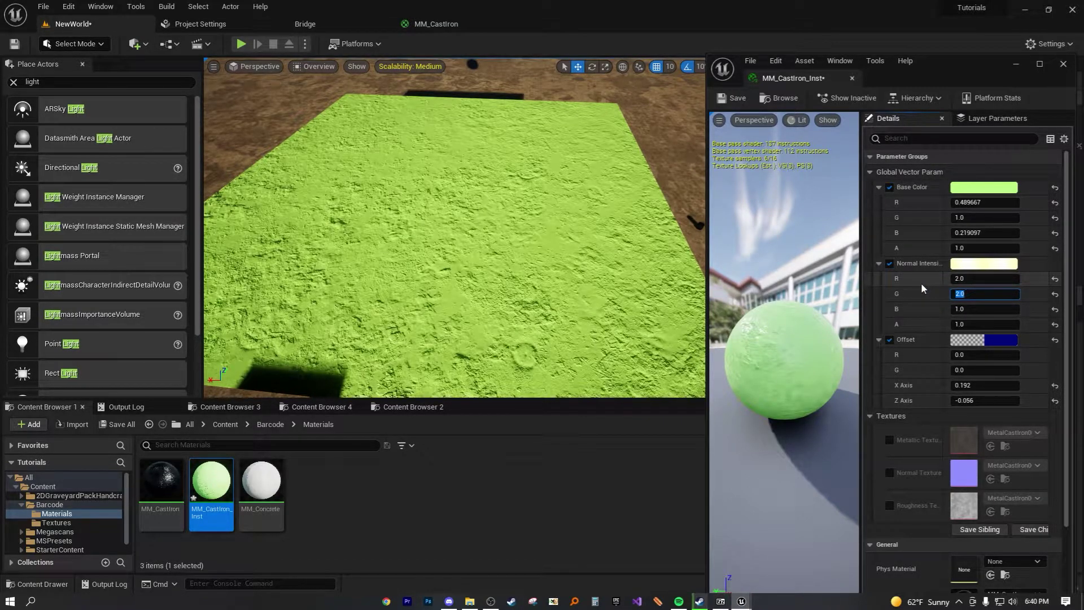
Step: Review the plane's surface, save MM_CastIron_Inst and close its editor
{"action": "right_click_drag", "start_coordinate": [516, 260], "coordinate": [475, 260]}
{"action": "right_click_drag", "start_coordinate": [540, 283], "coordinate": [521, 258]}
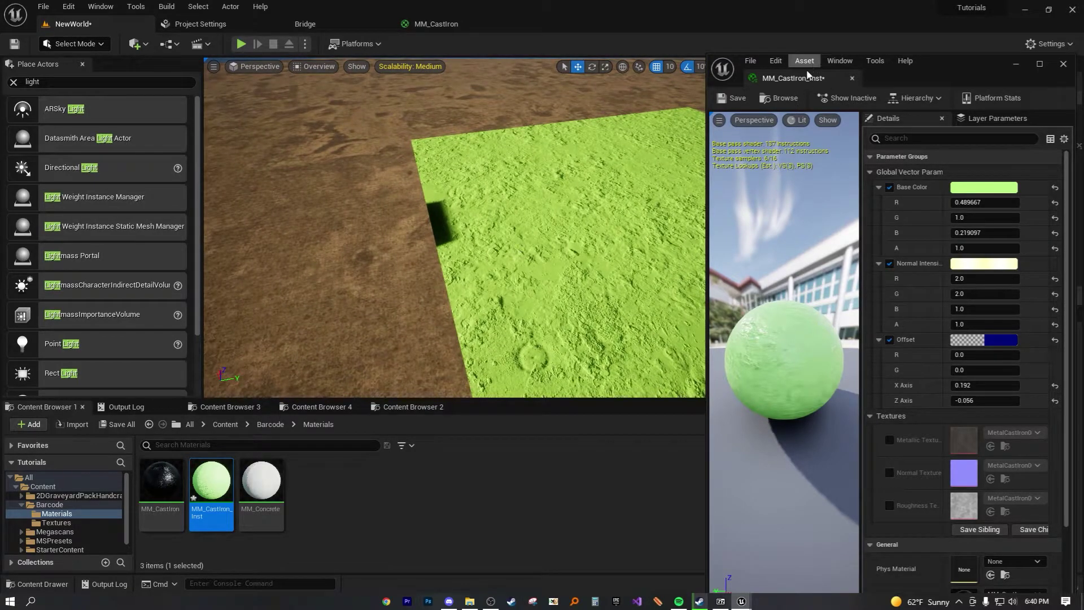
{"action": "left_click", "coordinate": [737, 97]}
{"action": "mouse_move", "coordinate": [585, 215]}
{"action": "right_mouse_down"}
{"action": "mouse_move", "coordinate": [604, 212]}
{"action": "mouse_move", "coordinate": [584, 215]}
{"action": "right_mouse_up"}
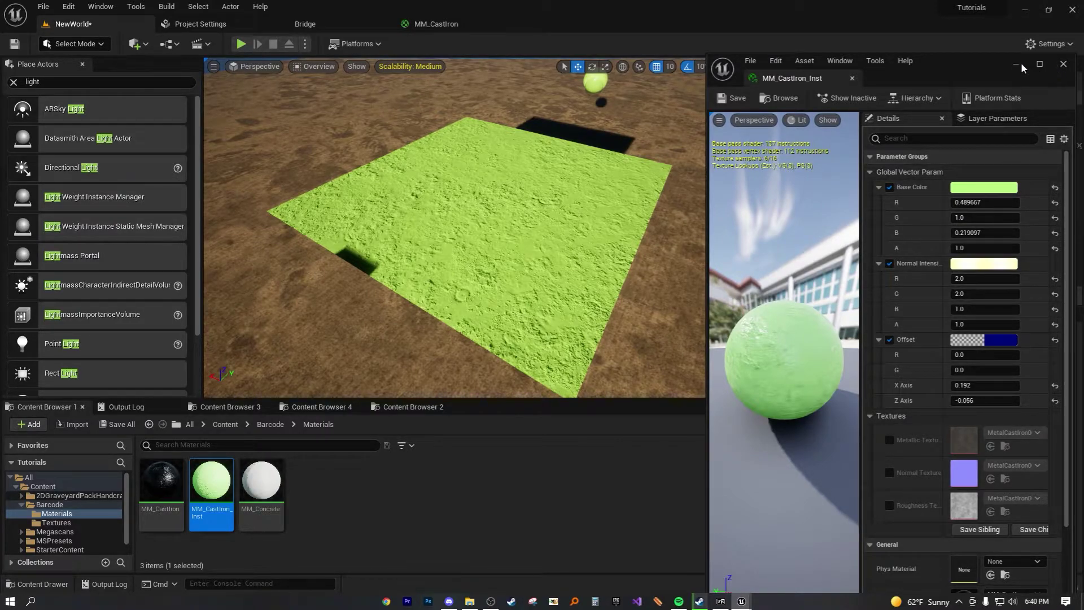
{"action": "left_click", "coordinate": [1064, 66]}
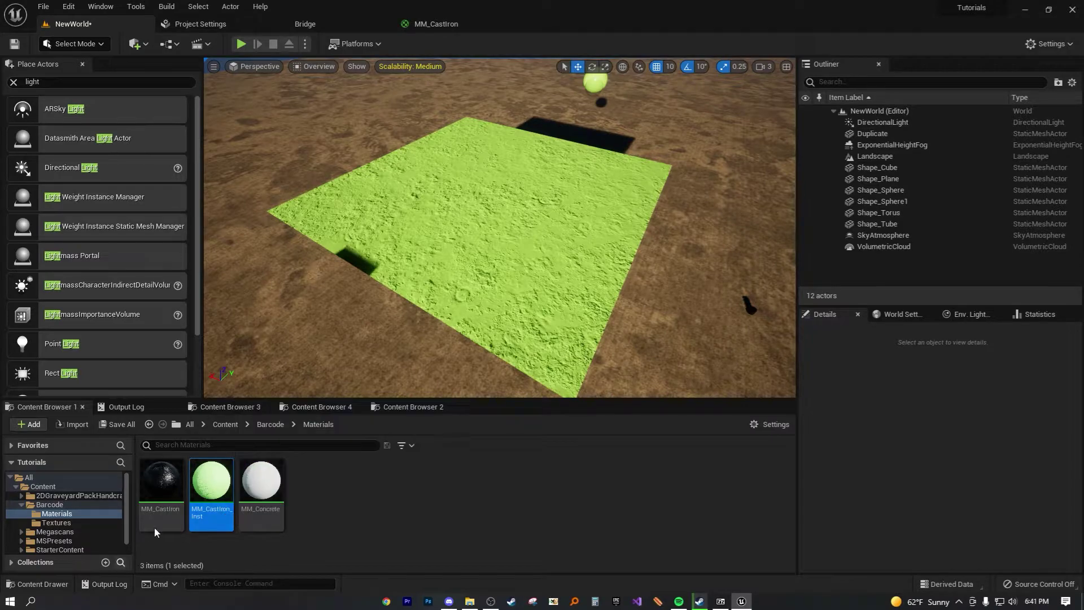
Step: Open the MM_CastIron material and rename its Offset parameter to "Scale & Offset"
{"action": "double_click", "coordinate": [162, 489]}
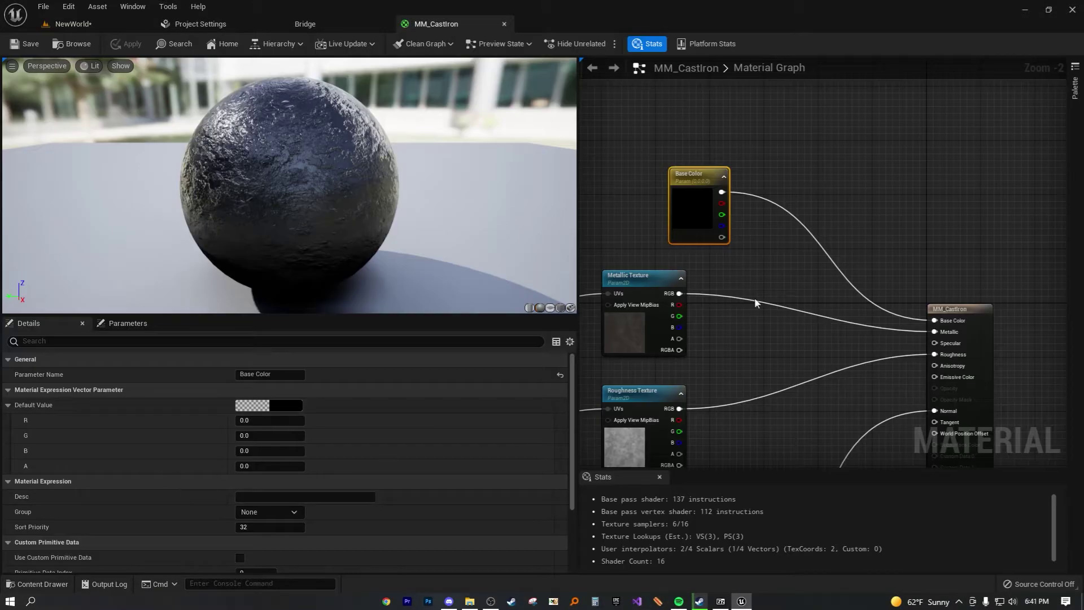
{"action": "scroll", "coordinate": [727, 283], "scroll_direction": "down", "scroll_amount": 3}
{"action": "scroll", "coordinate": [727, 277], "scroll_direction": "up", "scroll_amount": 1}
{"action": "right_click_drag", "start_coordinate": [607, 344], "coordinate": [789, 305]}
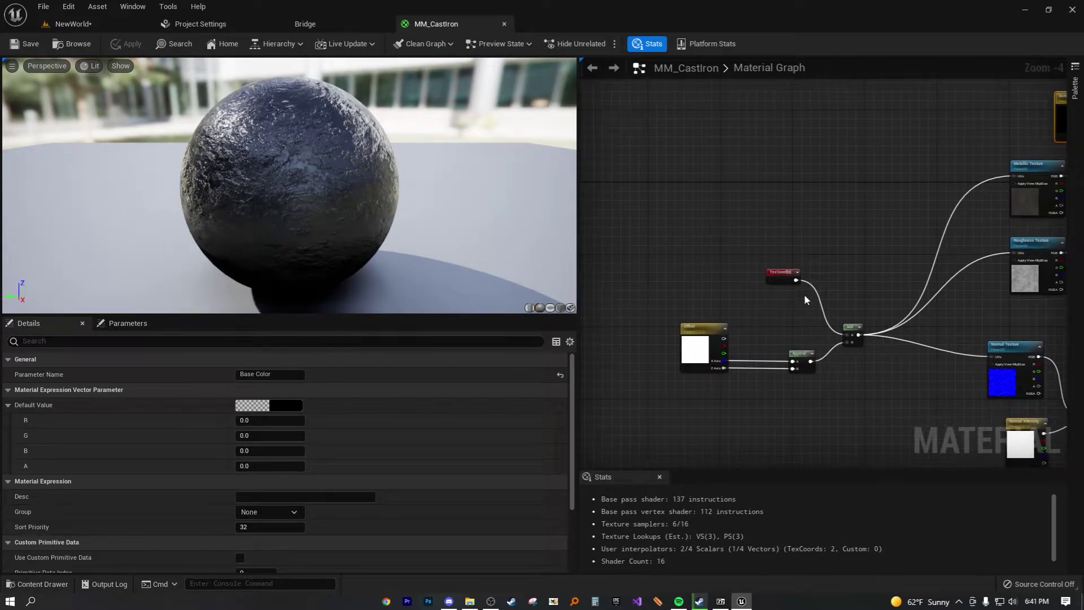
{"action": "left_click", "coordinate": [714, 331]}
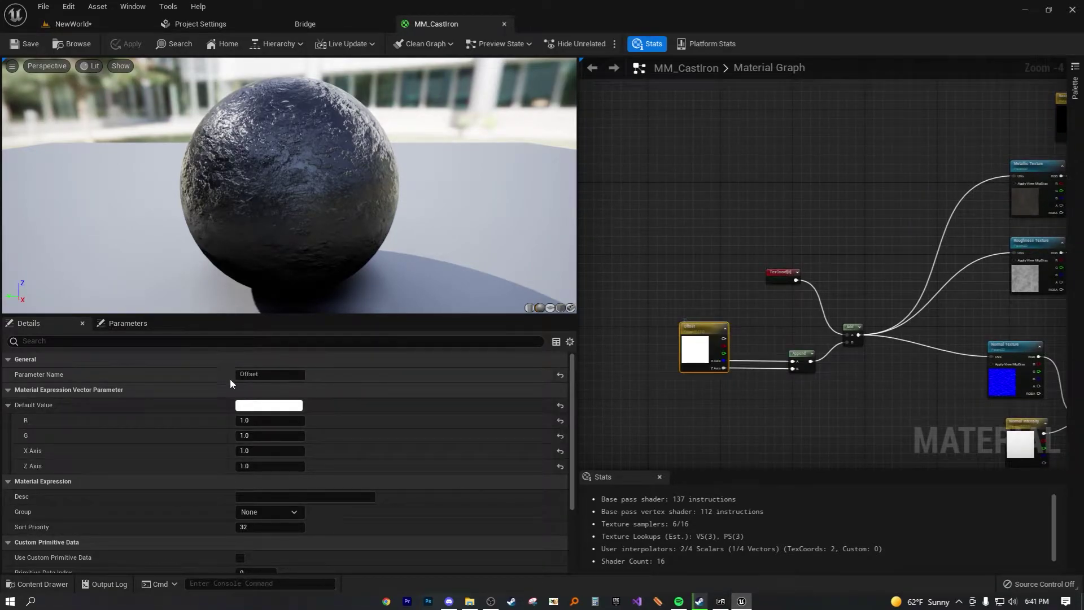
{"action": "left_click", "coordinate": [265, 375]}
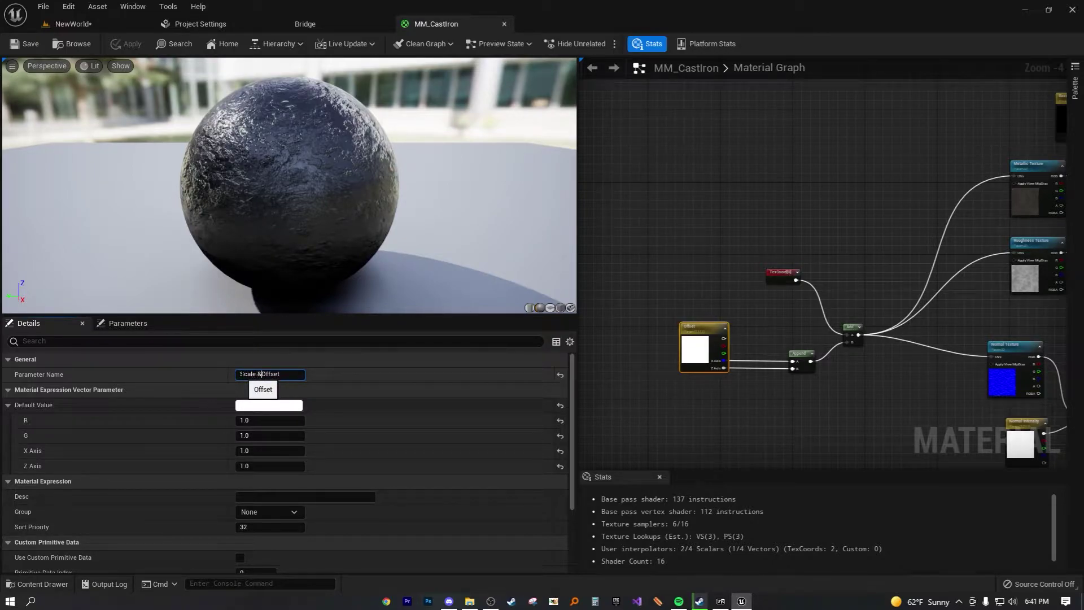
{"action": "key", "text": "Return"}
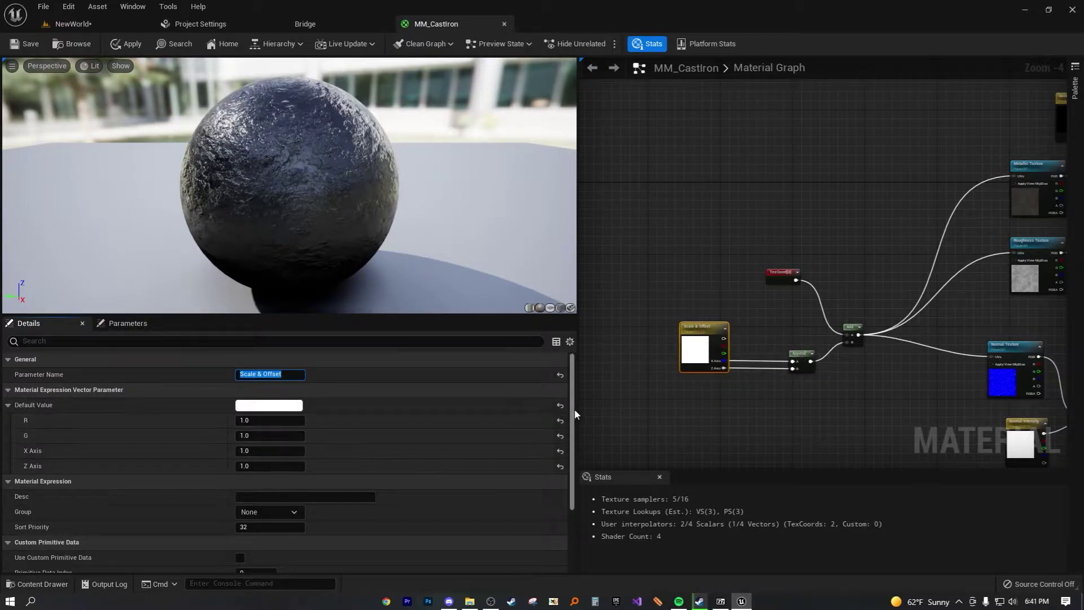
Step: Rename the parameter's B channel to "X Offset Axis" and its A channel to "Z Offset Axis"
{"action": "left_click_drag", "start_coordinate": [572, 417], "coordinate": [568, 479]}
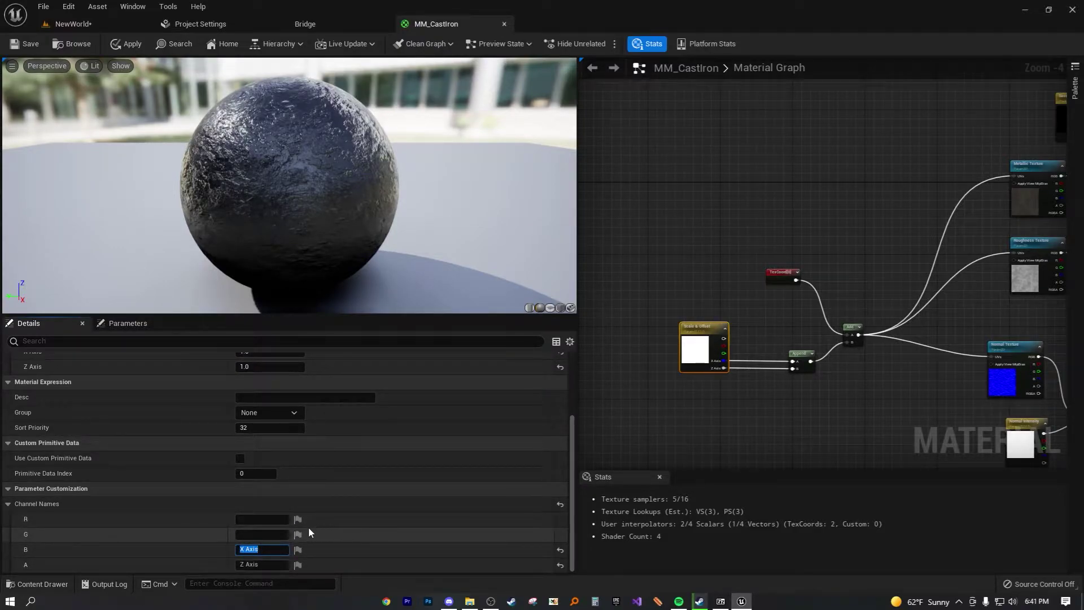
{"action": "key", "text": "Right"}
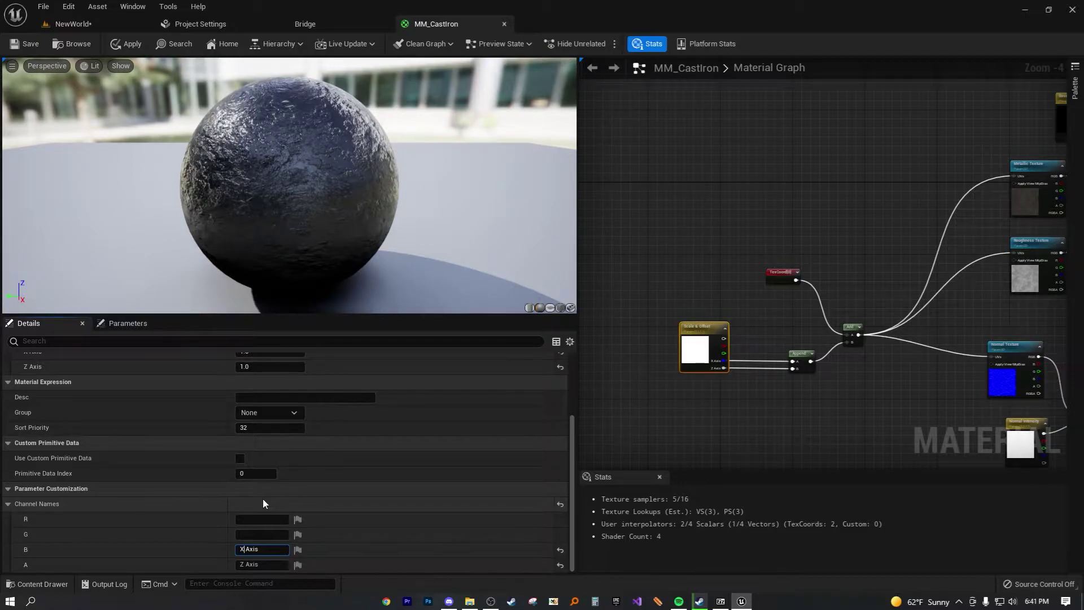
{"action": "type", "text": "Offset"}
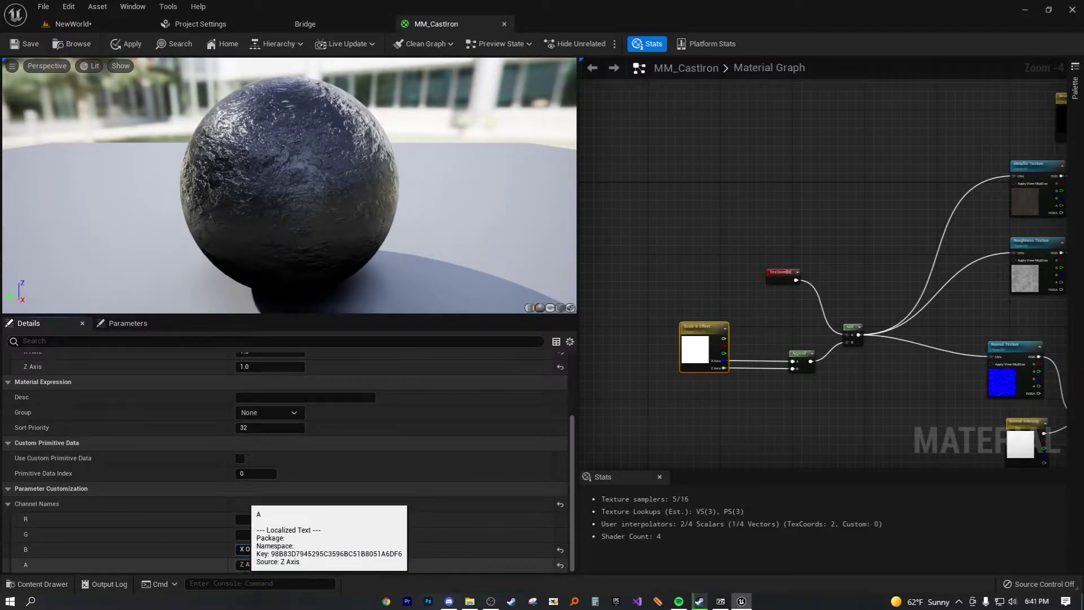
{"action": "left_click", "coordinate": [247, 565]}
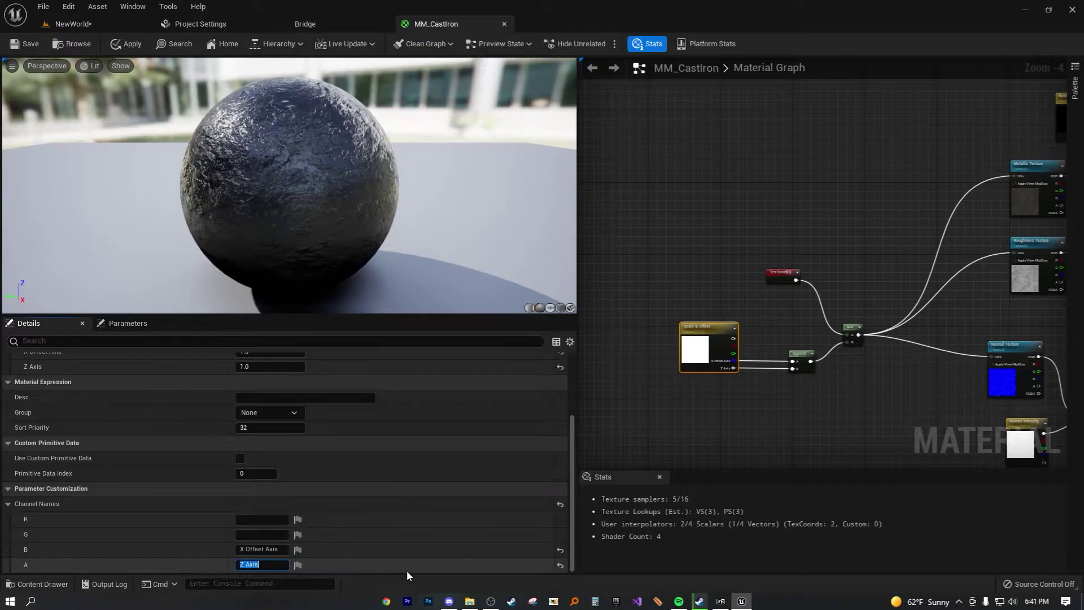
{"action": "key", "text": "Left"}
{"action": "key", "text": "Right"}
{"action": "key", "text": "Right"}
{"action": "type", "text": "Offset"}
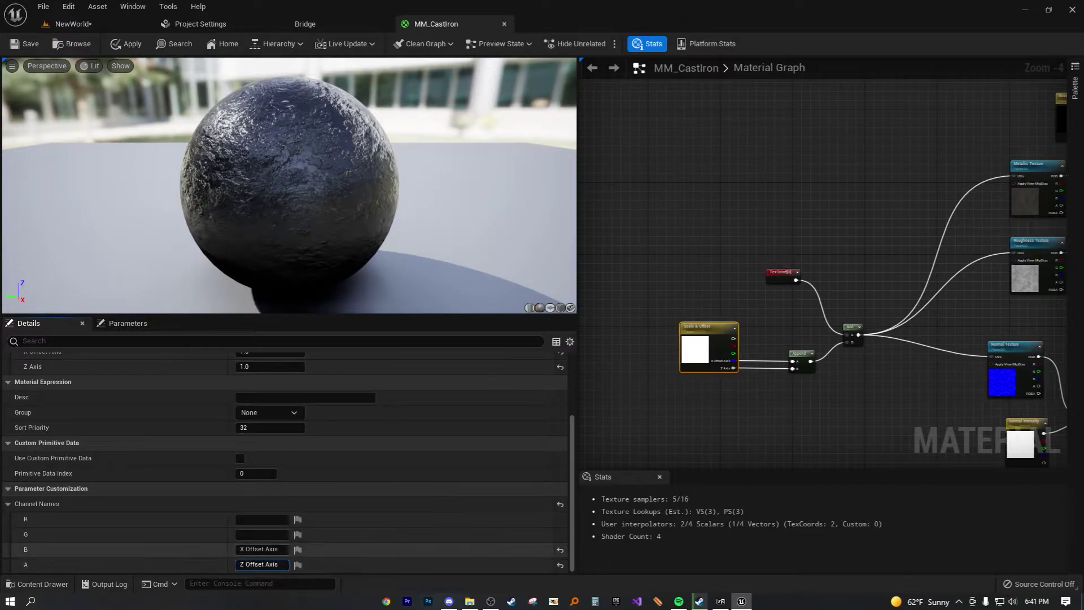
Step: Name the Scale & Offset parameter's R channel "Scale X Axis" and its G channel "Scale Y Axis"
{"action": "key", "text": "Return"}
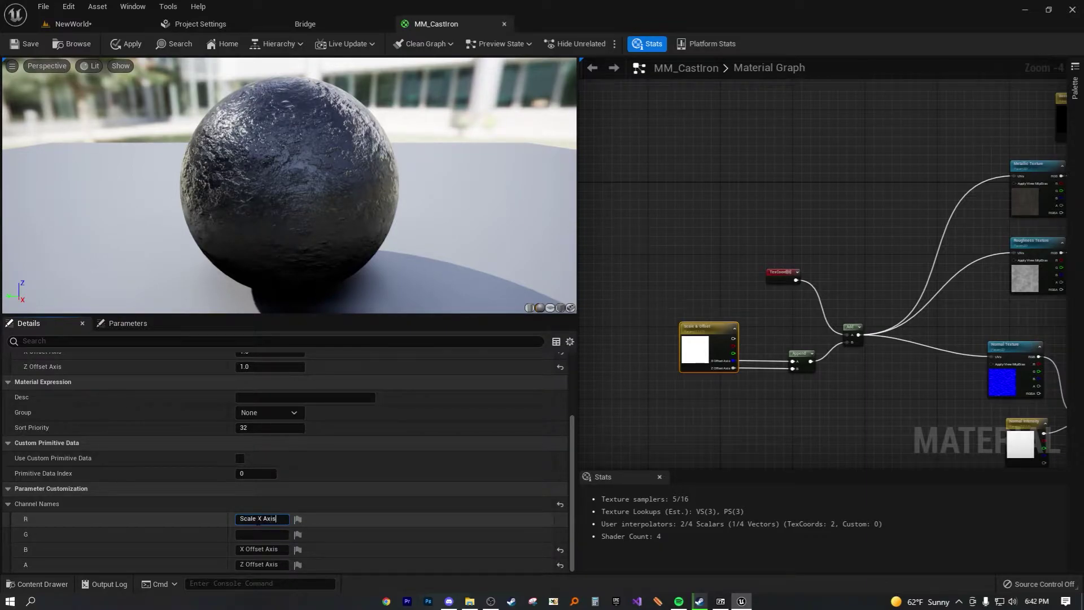
{"action": "key", "text": "Return"}
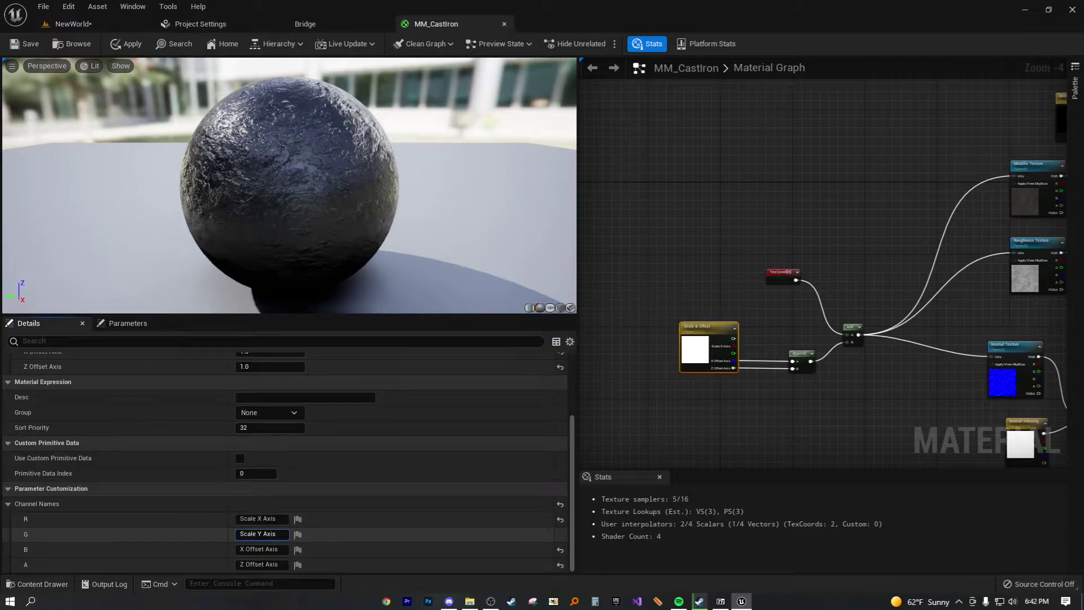
{"action": "key", "text": "Return"}
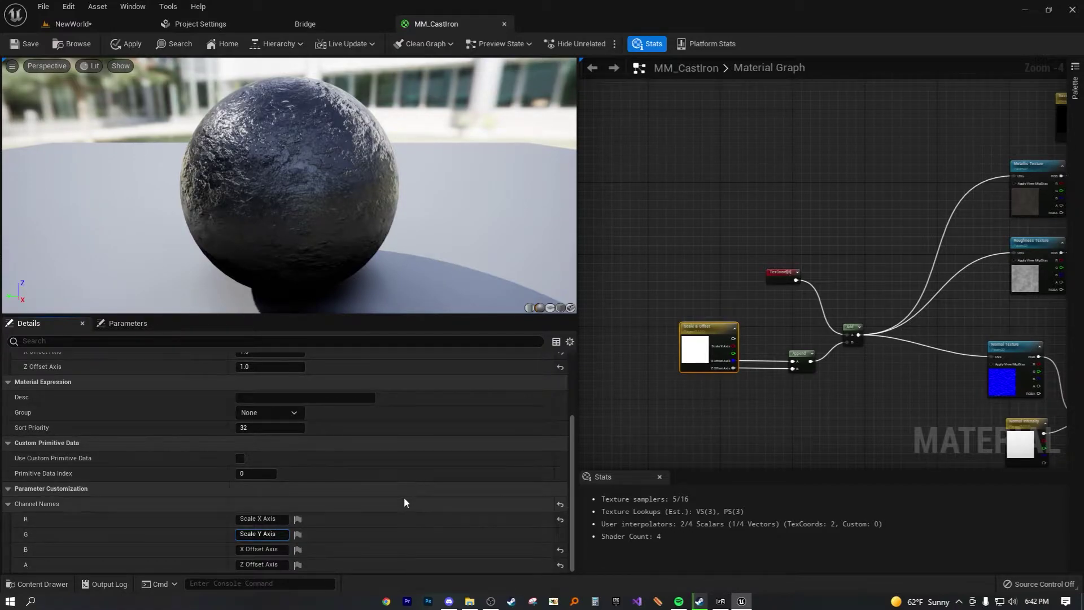
Step: Add an AppendVector node that combines the Scale X Axis and Scale Y Axis outputs of the Scale & Offset parameter
{"action": "right_click_drag", "start_coordinate": [772, 405], "coordinate": [710, 435]}
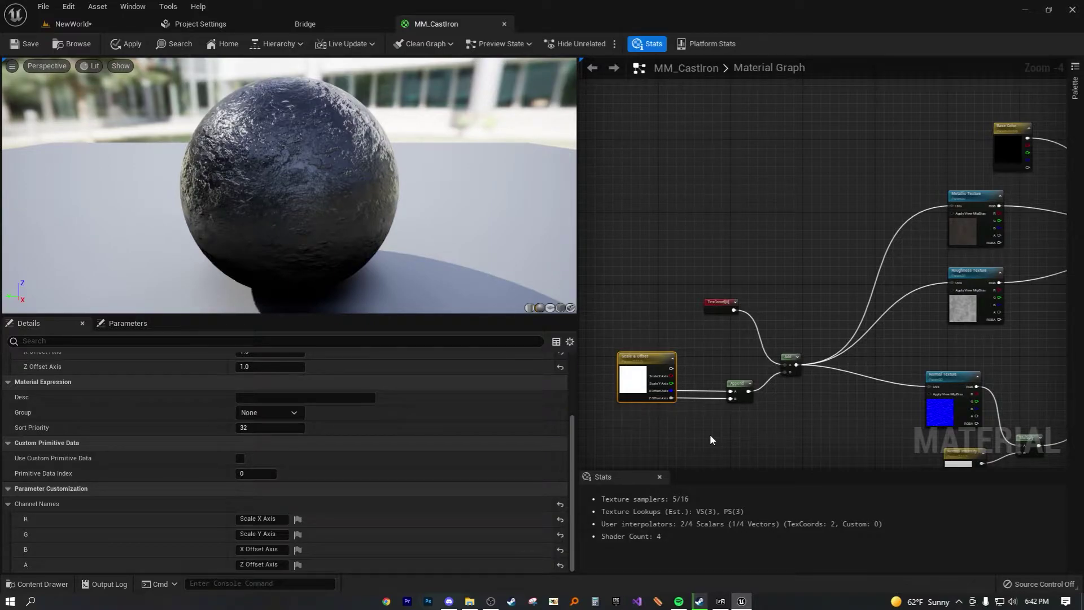
{"action": "scroll", "coordinate": [704, 343], "scroll_direction": "up", "scroll_amount": 2}
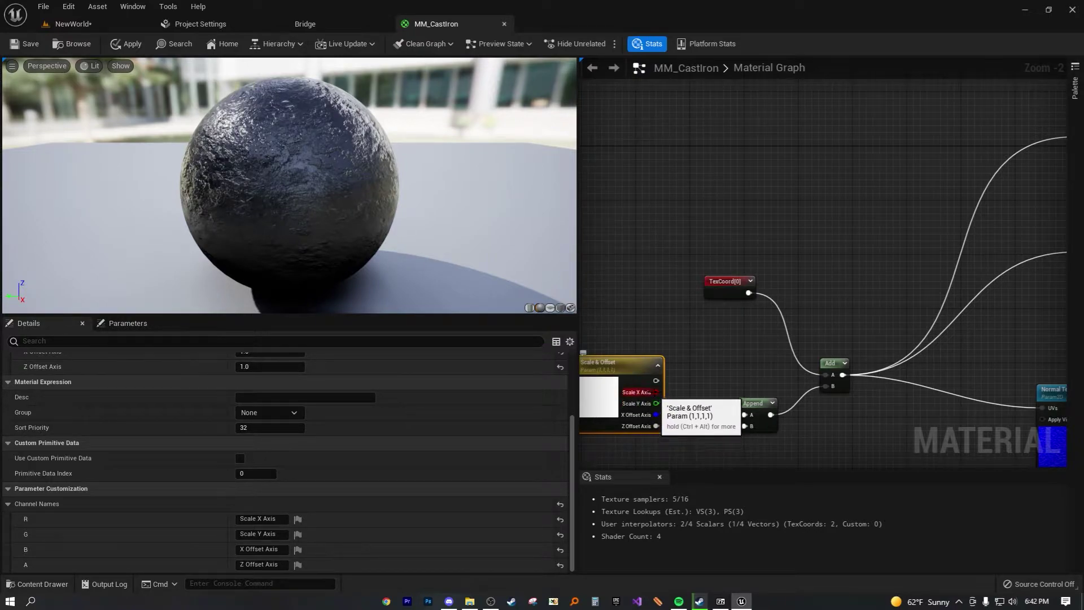
{"action": "left_click_drag", "start_coordinate": [656, 392], "coordinate": [688, 382]}
{"action": "type", "text": "app"}
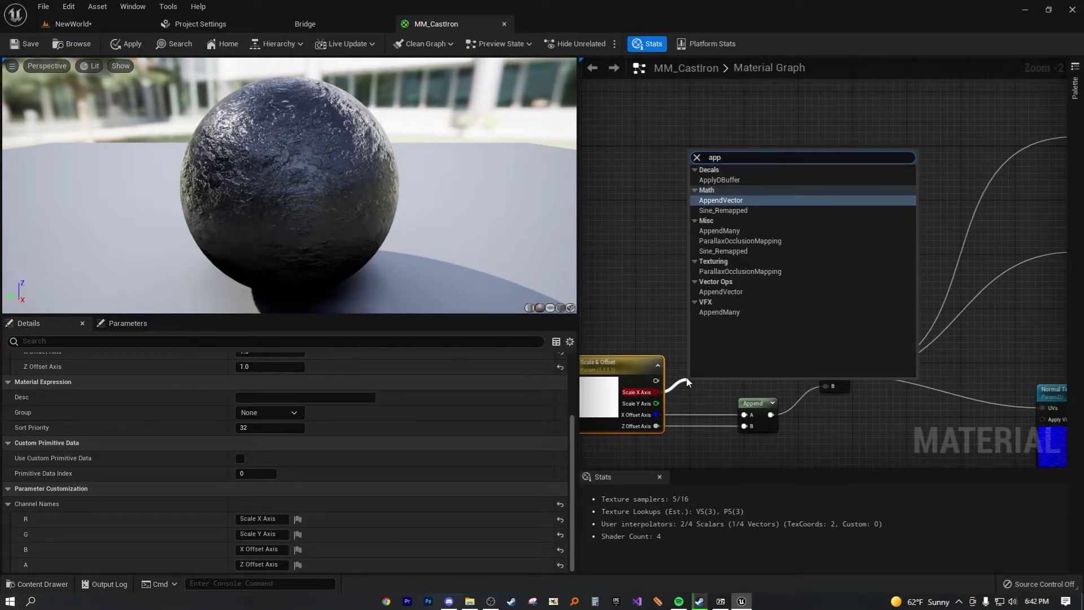
{"action": "key", "text": "Return"}
{"action": "left_click_drag", "start_coordinate": [702, 389], "coordinate": [705, 358]}
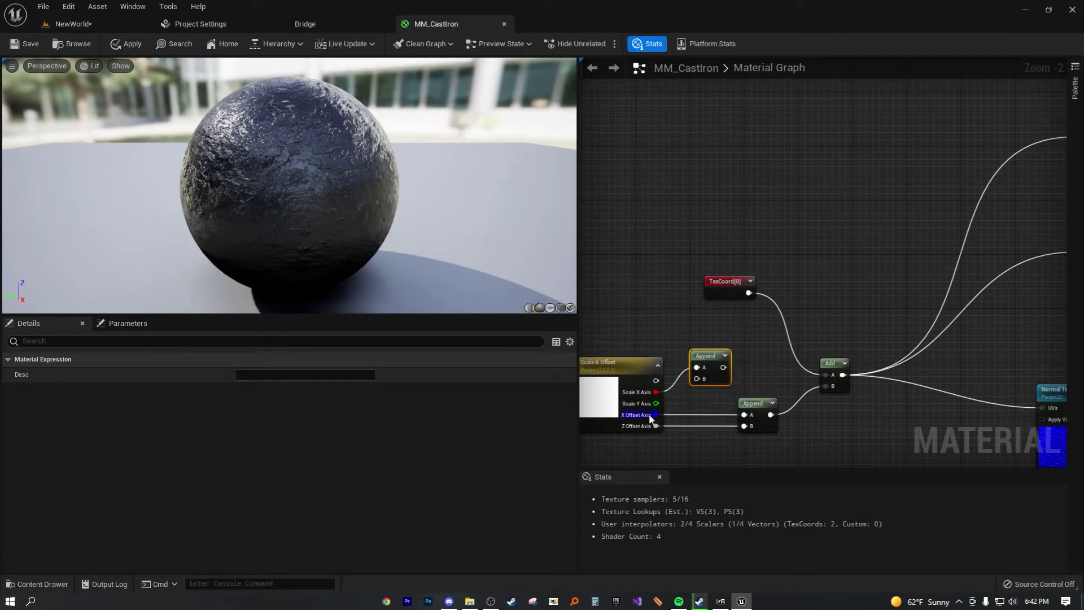
{"action": "left_click_drag", "start_coordinate": [656, 403], "coordinate": [719, 368]}
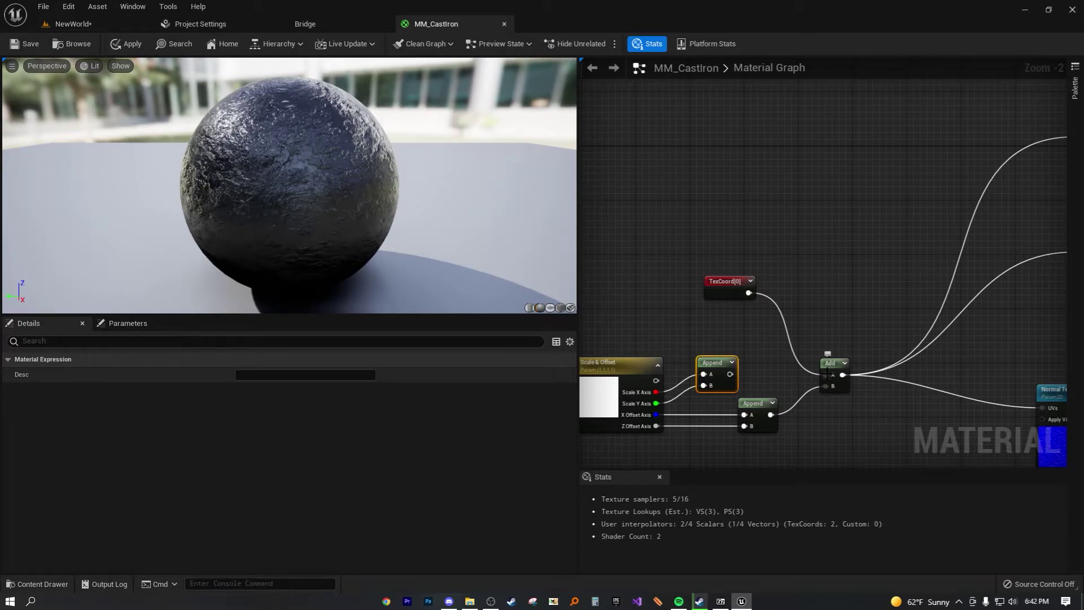
Step: Add a Multiply node with the TexCoord connected to A and the scale Append connected to B, moving TexCoord up for room
{"action": "right_click_drag", "start_coordinate": [788, 381], "coordinate": [760, 378]}
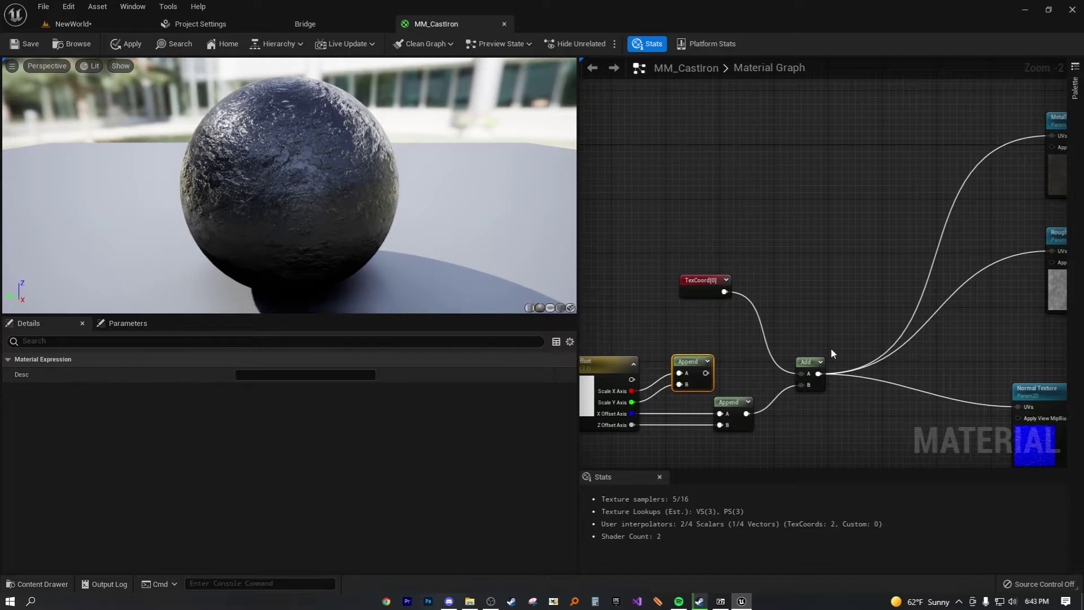
{"action": "right_click_drag", "start_coordinate": [794, 387], "coordinate": [749, 368]}
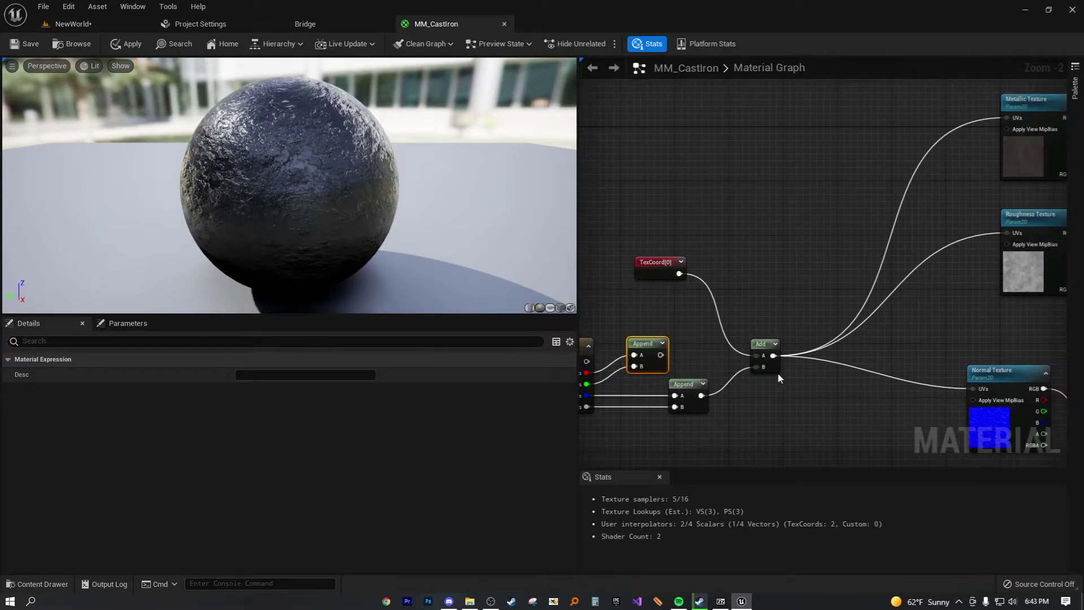
{"action": "left_click_drag", "start_coordinate": [655, 264], "coordinate": [649, 202]}
{"action": "left_click", "coordinate": [679, 293]}
{"action": "right_click", "coordinate": [680, 294]}
{"action": "type", "text": "mul"}
{"action": "key", "text": "Return"}
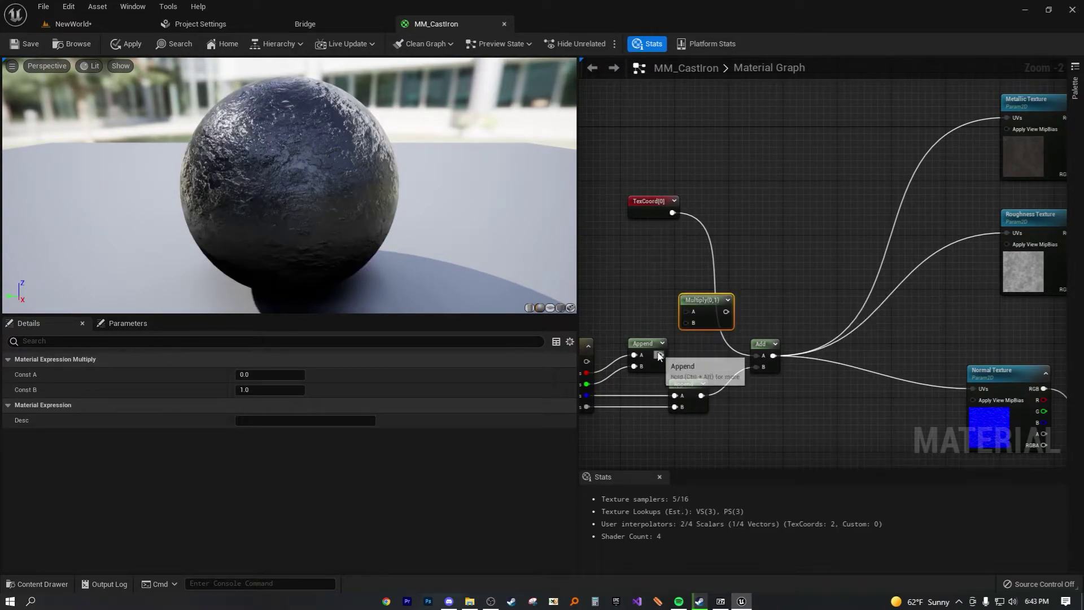
{"action": "left_click_drag", "start_coordinate": [660, 354], "coordinate": [708, 296]}
{"action": "left_click_drag", "start_coordinate": [673, 213], "coordinate": [693, 307]}
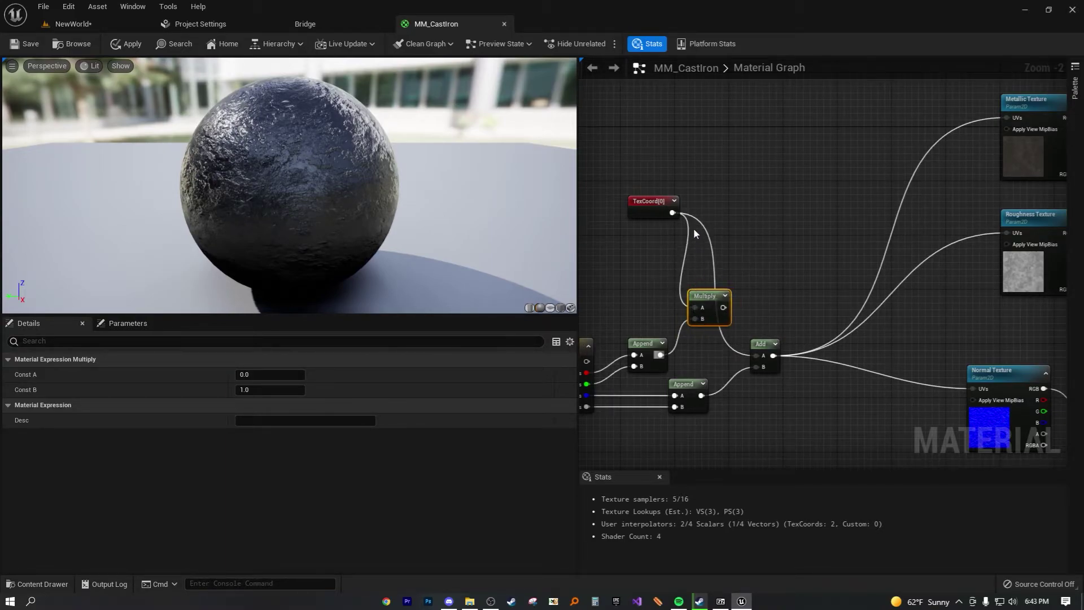
Step: Break all links of the Add node and feed it the Multiply result as A and the offset Append as B
{"action": "right_click", "coordinate": [757, 356]}
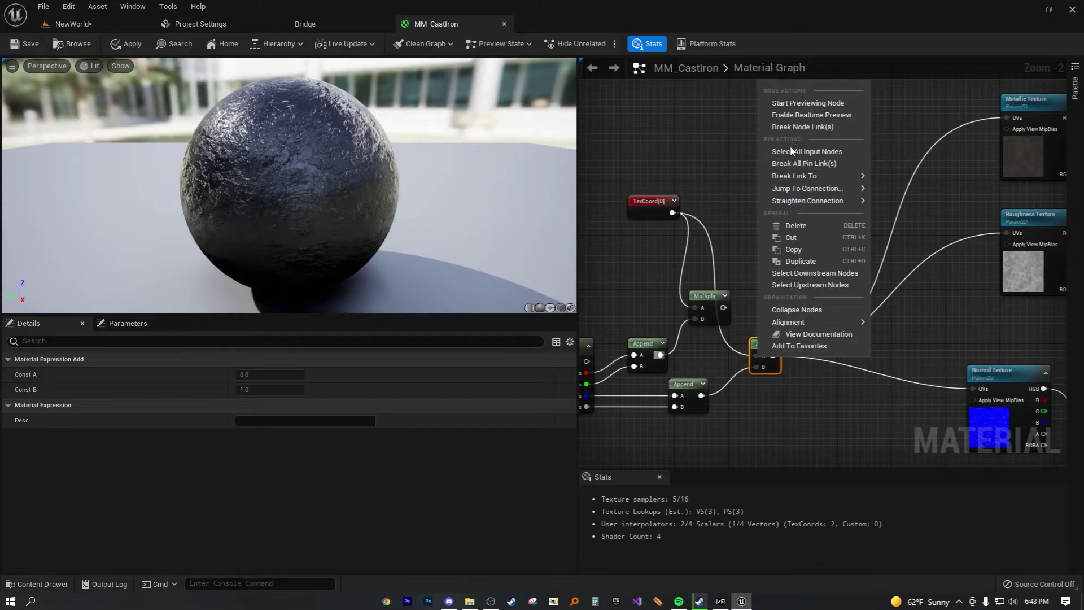
{"action": "left_click", "coordinate": [738, 357]}
{"action": "right_click", "coordinate": [758, 356]}
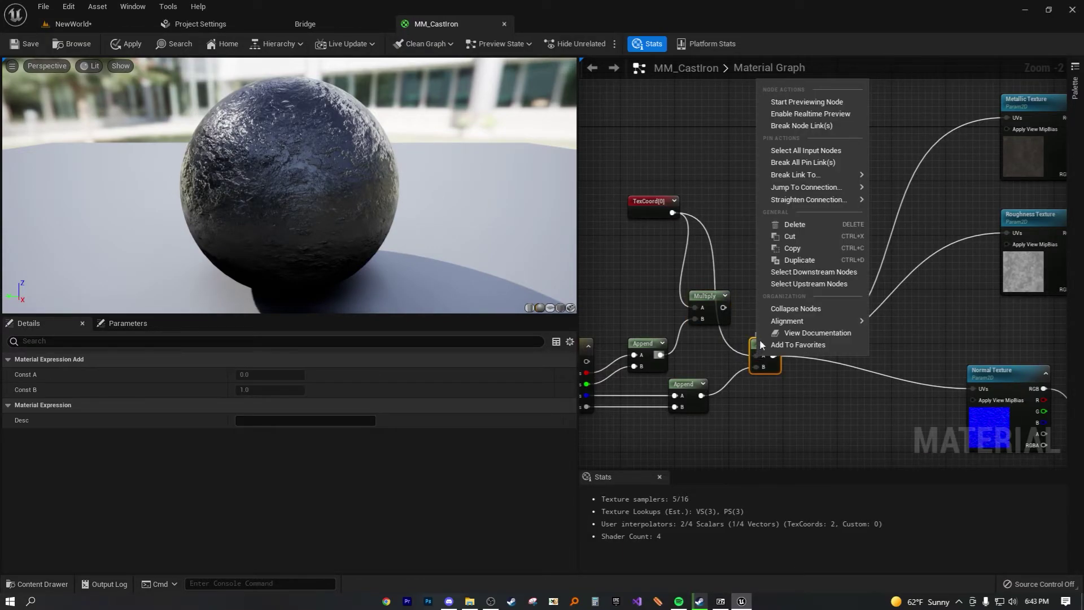
{"action": "left_click", "coordinate": [803, 128]}
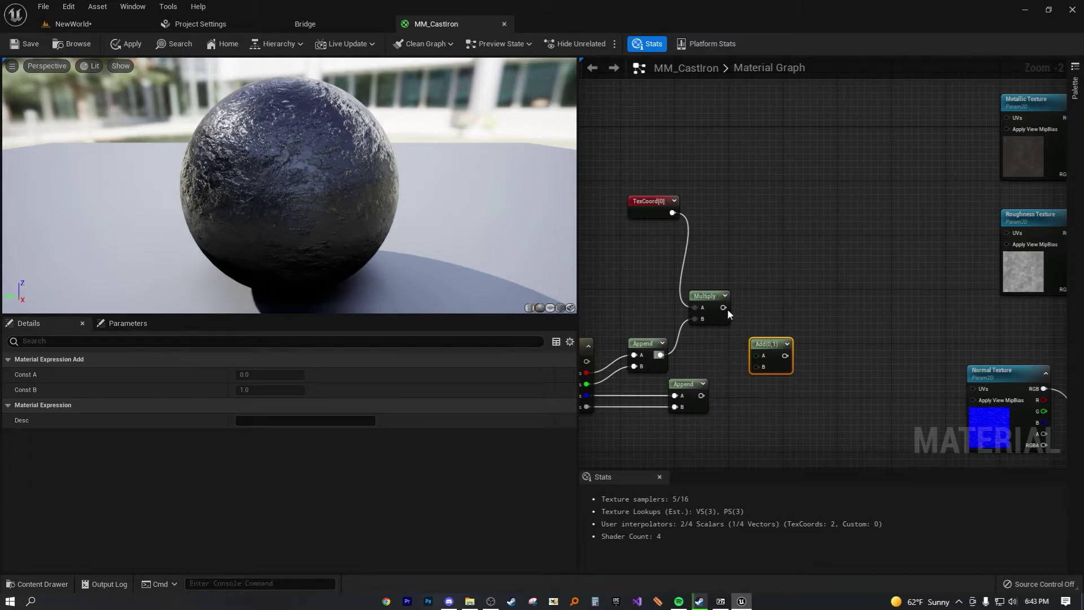
{"action": "left_click_drag", "start_coordinate": [728, 309], "coordinate": [773, 336]}
{"action": "left_click_drag", "start_coordinate": [702, 395], "coordinate": [768, 353]}
Step: Connect the Add node's output to the UVs of the Metallic, Roughness and Normal Texture nodes
{"action": "right_click_drag", "start_coordinate": [802, 354], "coordinate": [713, 373]}
{"action": "left_click_drag", "start_coordinate": [701, 360], "coordinate": [921, 137]}
{"action": "scroll", "coordinate": [873, 265], "scroll_direction": "down", "scroll_amount": 2}
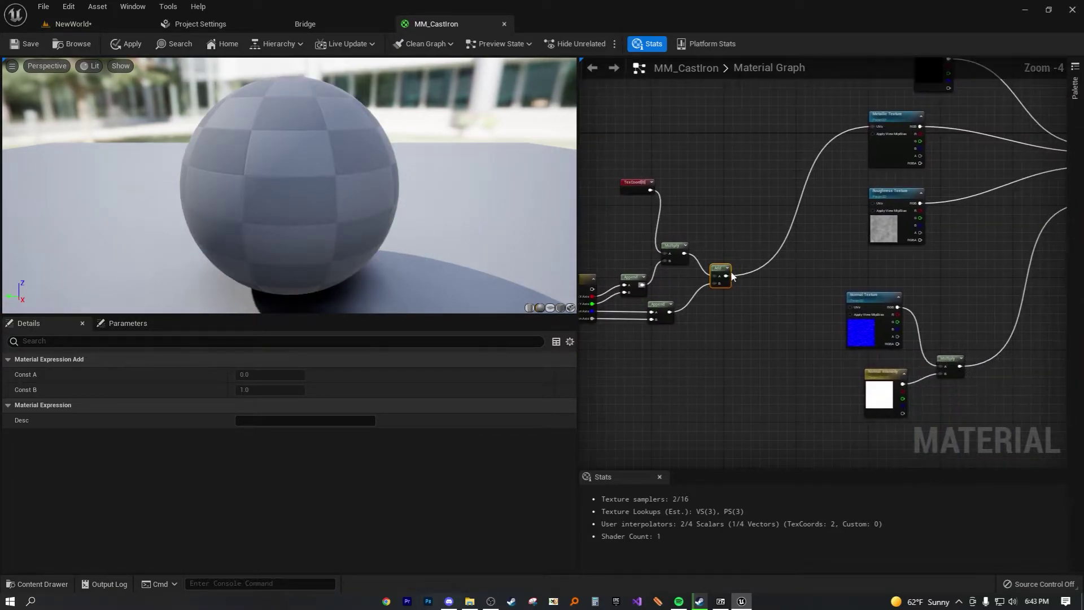
{"action": "left_click_drag", "start_coordinate": [728, 276], "coordinate": [883, 207]}
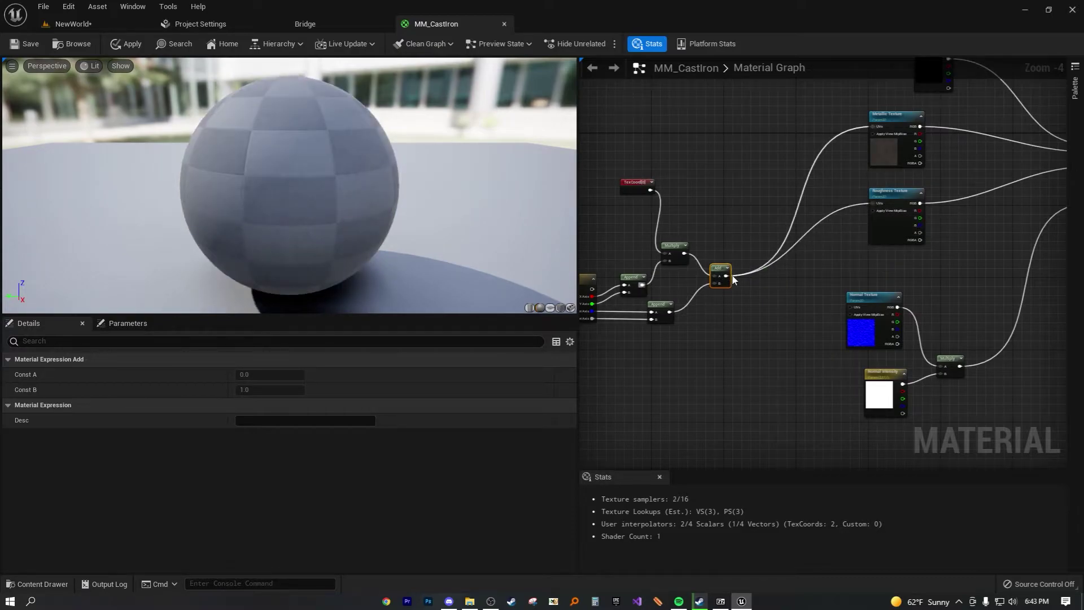
{"action": "left_click_drag", "start_coordinate": [728, 276], "coordinate": [850, 307]}
{"action": "scroll", "coordinate": [779, 323], "scroll_direction": "down", "scroll_amount": 2}
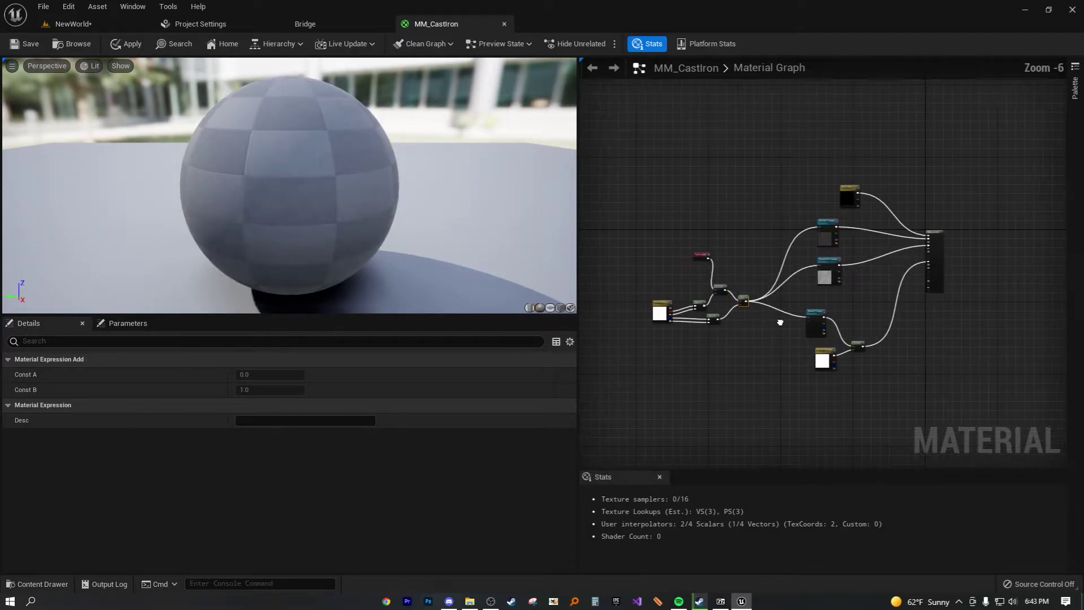
{"action": "right_click_drag", "start_coordinate": [778, 323], "coordinate": [753, 326]}
{"action": "scroll", "coordinate": [752, 320], "scroll_direction": "up", "scroll_amount": 2}
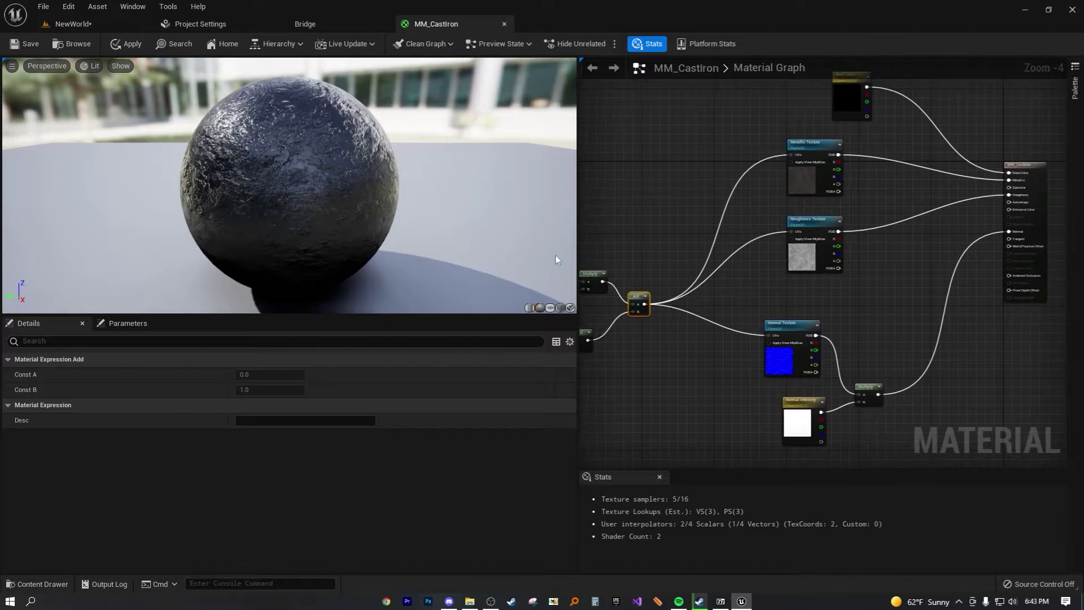
Step: Apply and save the MM_CastIron changes, return to the NewWorld level and open MM_CastIron_Inst
{"action": "left_click", "coordinate": [127, 45]}
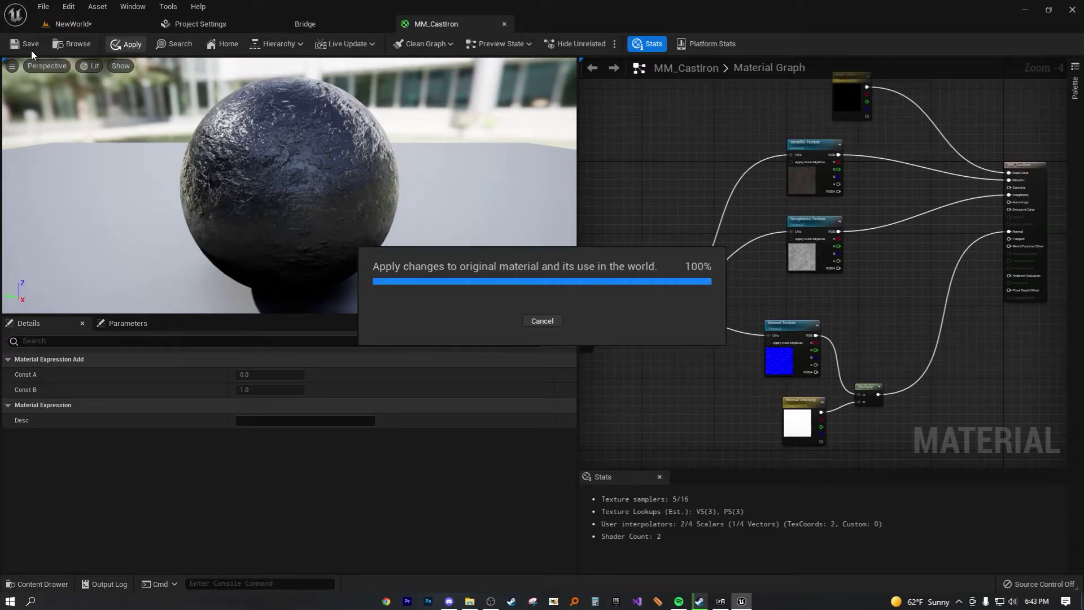
{"action": "left_click", "coordinate": [29, 45]}
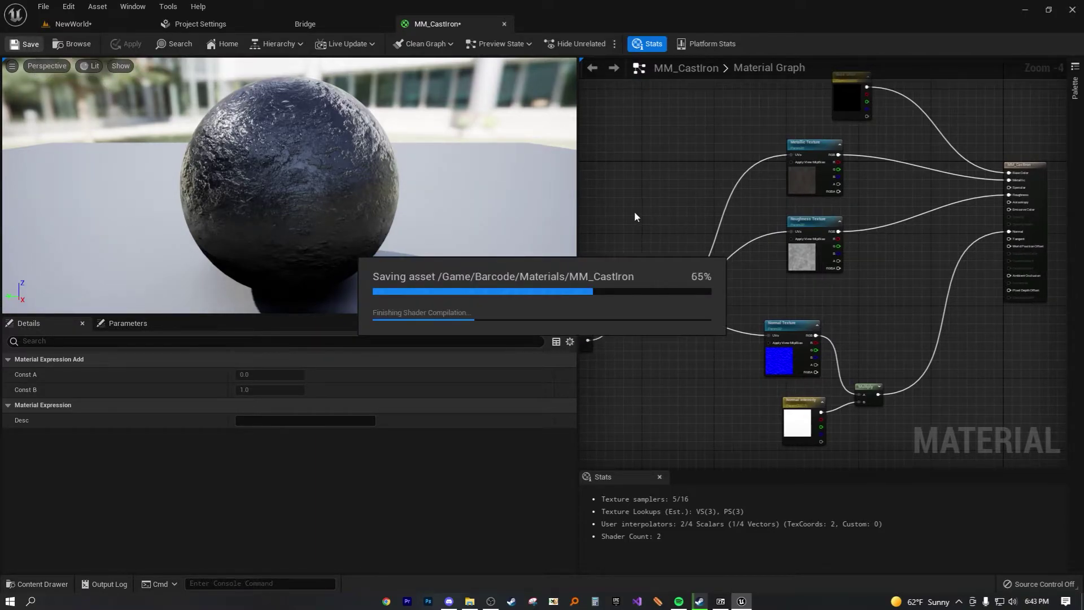
{"action": "left_click", "coordinate": [97, 28]}
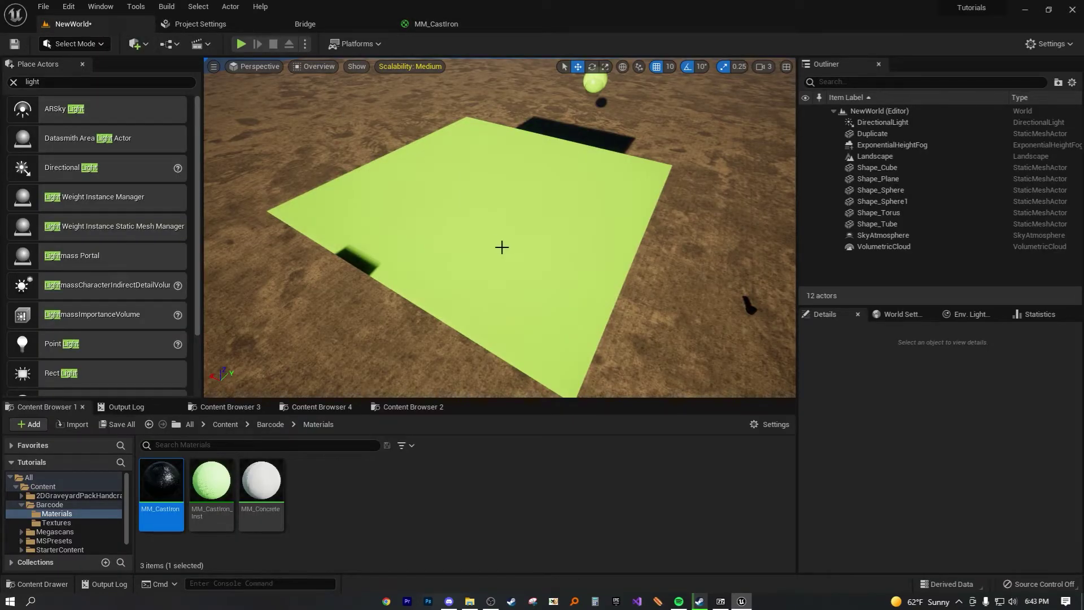
{"action": "right_click_drag", "start_coordinate": [502, 247], "coordinate": [486, 218]}
{"action": "double_click", "coordinate": [212, 486]}
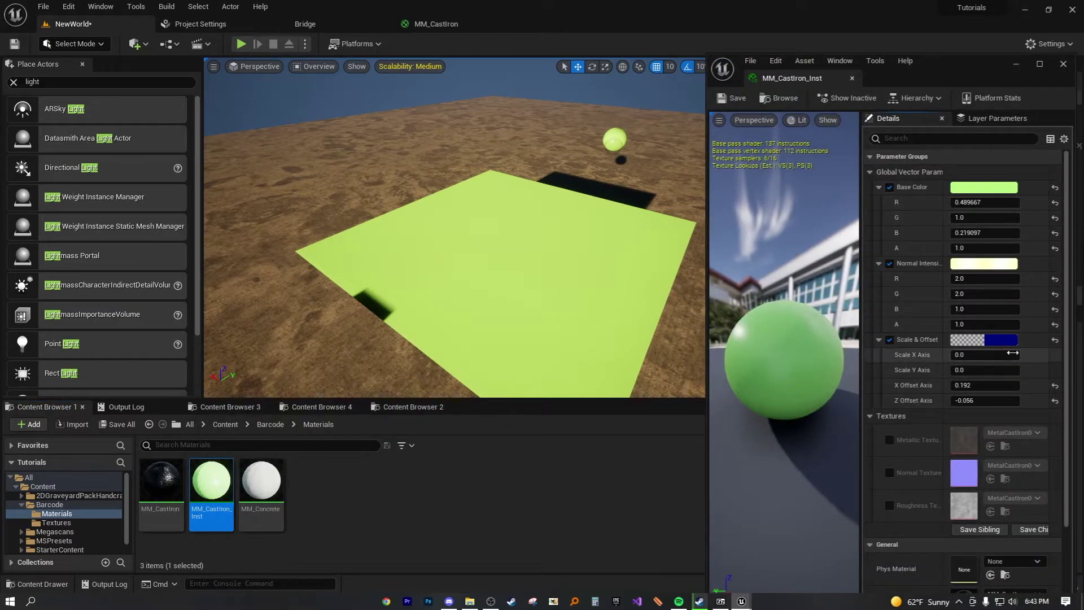
Step: Check the Scale & Offset default values in MM_CastIron and reset that parameter to its defaults in MM_CastIron_Inst
{"action": "right_click_drag", "start_coordinate": [430, 237], "coordinate": [493, 201]}
{"action": "key", "text": "w"}
{"action": "left_click", "coordinate": [444, 29]}
{"action": "right_click_drag", "start_coordinate": [665, 332], "coordinate": [744, 309]}
{"action": "right_click_drag", "start_coordinate": [632, 360], "coordinate": [664, 350]}
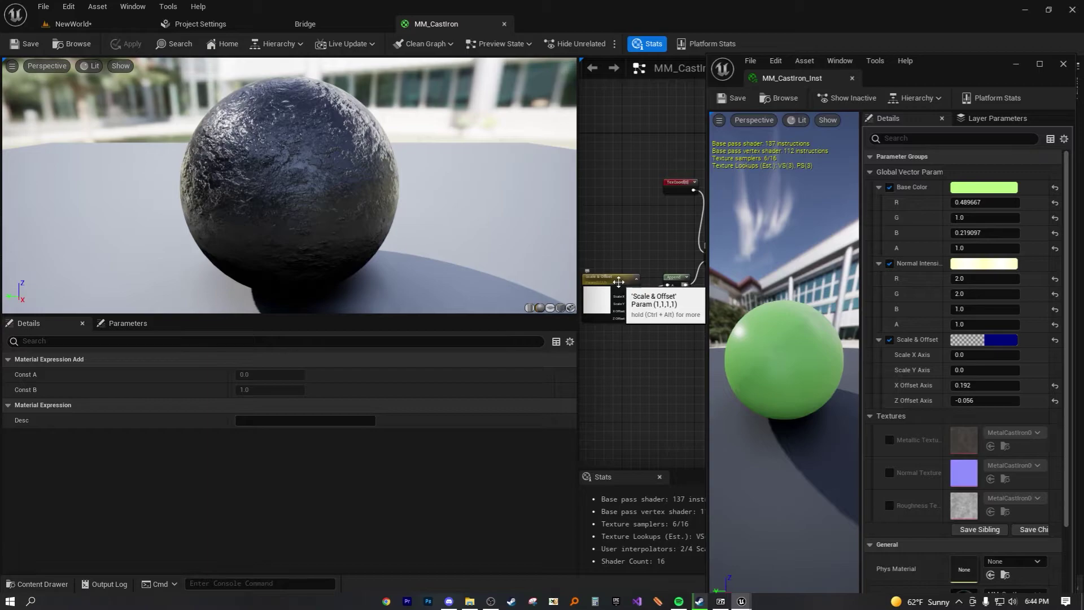
{"action": "left_click", "coordinate": [603, 289]}
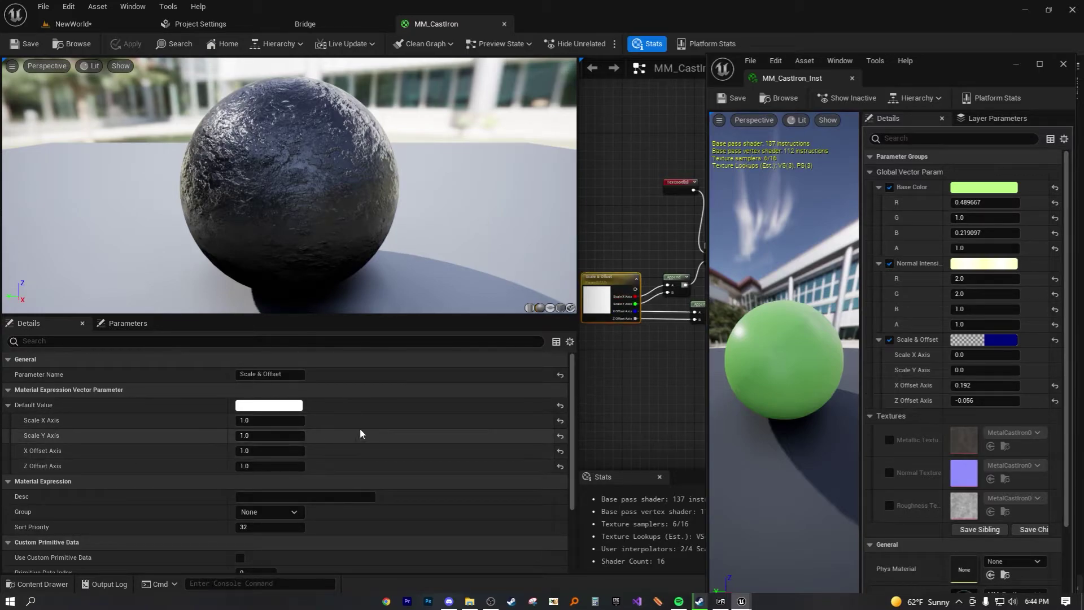
{"action": "right_click_drag", "start_coordinate": [650, 331], "coordinate": [706, 374]}
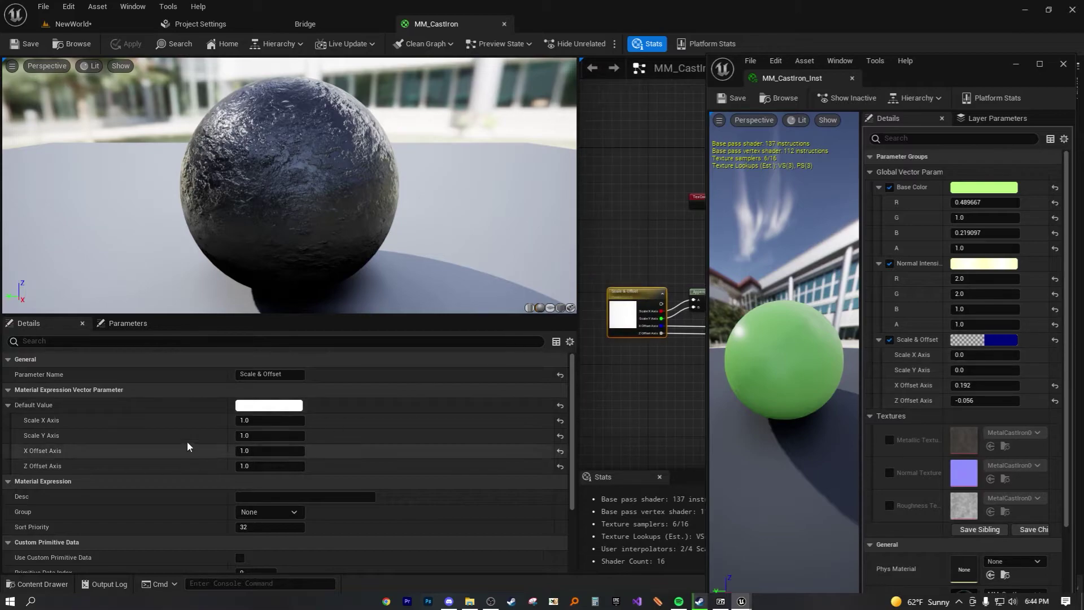
{"action": "left_click", "coordinate": [1055, 340]}
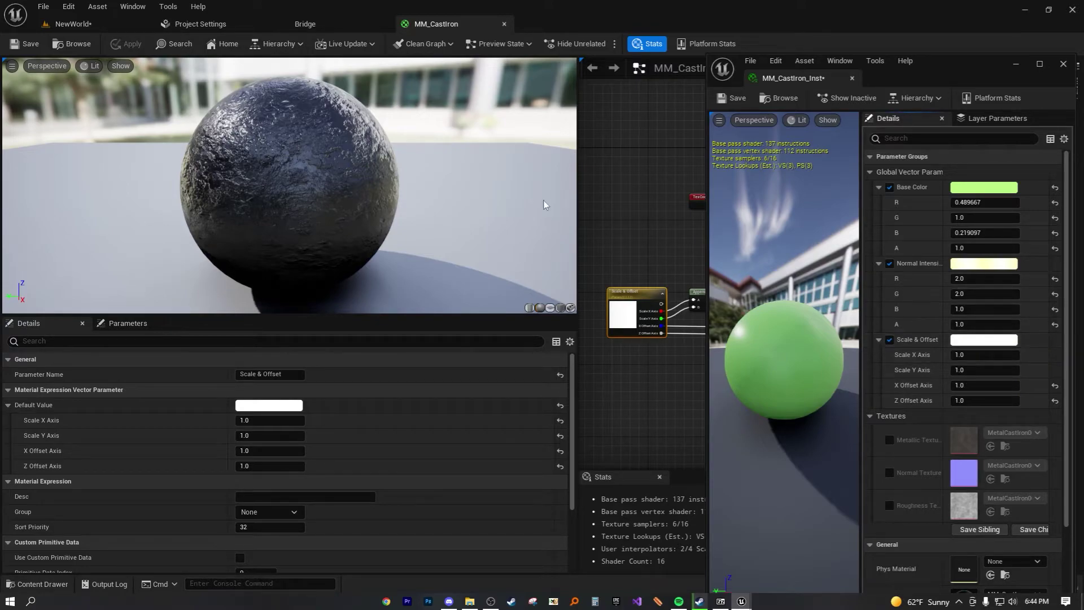
Step: Try stretching the texture on the level's plane with Scale X Axis about 2.24 and Scale Y Axis about 4.96
{"action": "left_click", "coordinate": [72, 24]}
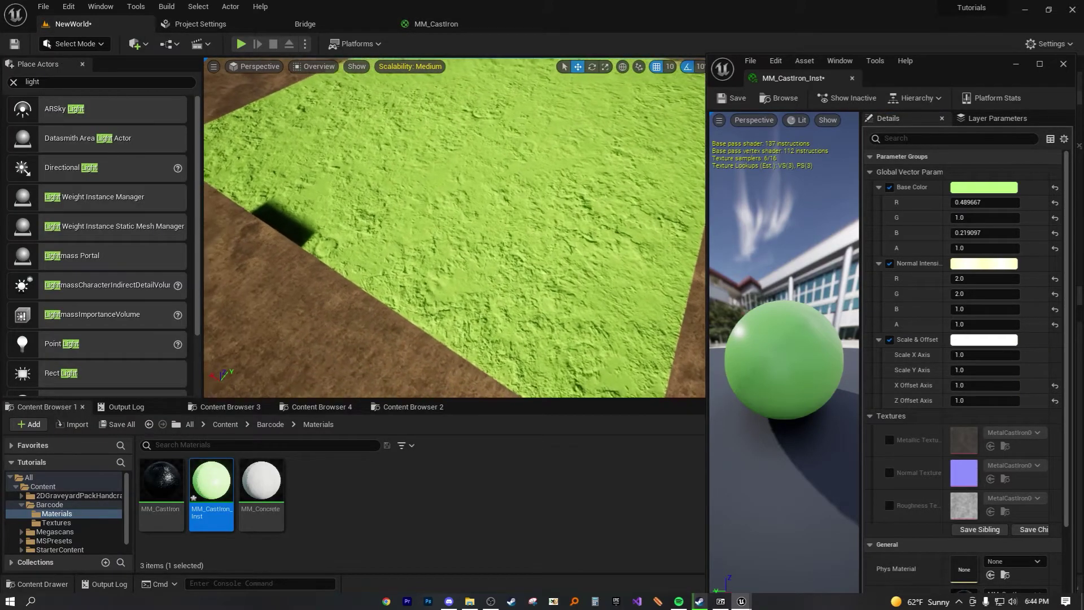
{"action": "right_click_drag", "start_coordinate": [508, 225], "coordinate": [491, 225]}
{"action": "right_click_drag", "start_coordinate": [375, 273], "coordinate": [525, 219]}
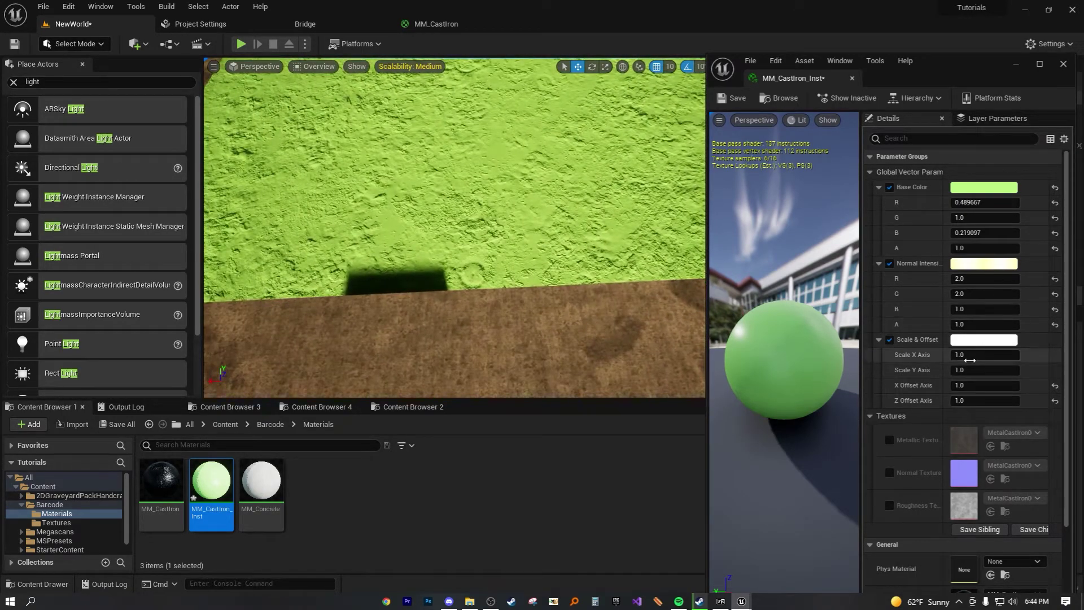
{"action": "left_click_drag", "start_coordinate": [963, 357], "coordinate": [985, 357]}
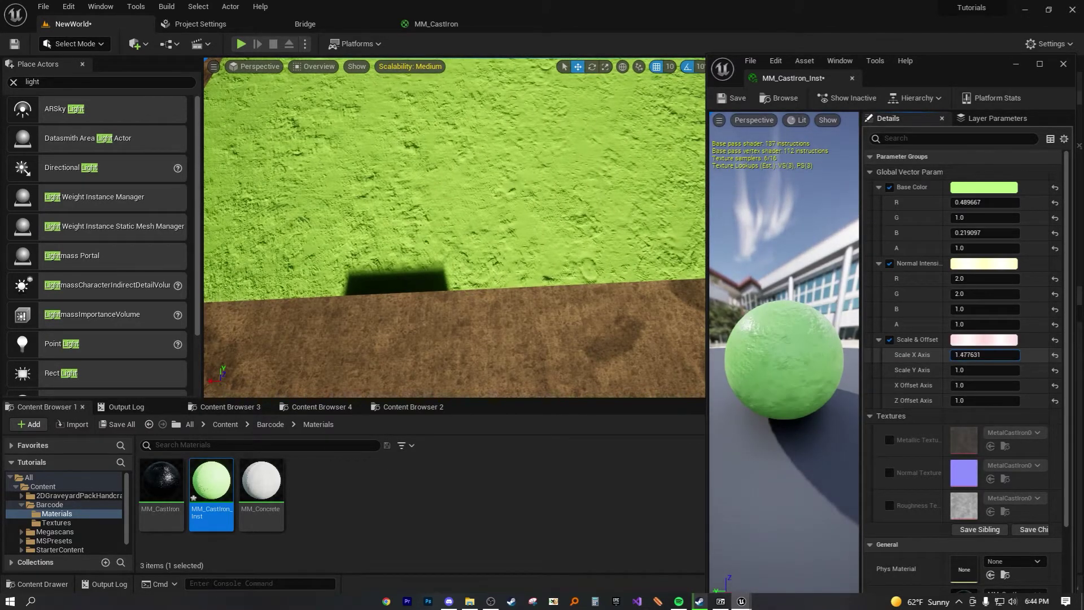
{"action": "left_click_drag", "start_coordinate": [985, 355], "coordinate": [988, 354]}
{"action": "right_click_drag", "start_coordinate": [569, 308], "coordinate": [661, 307]}
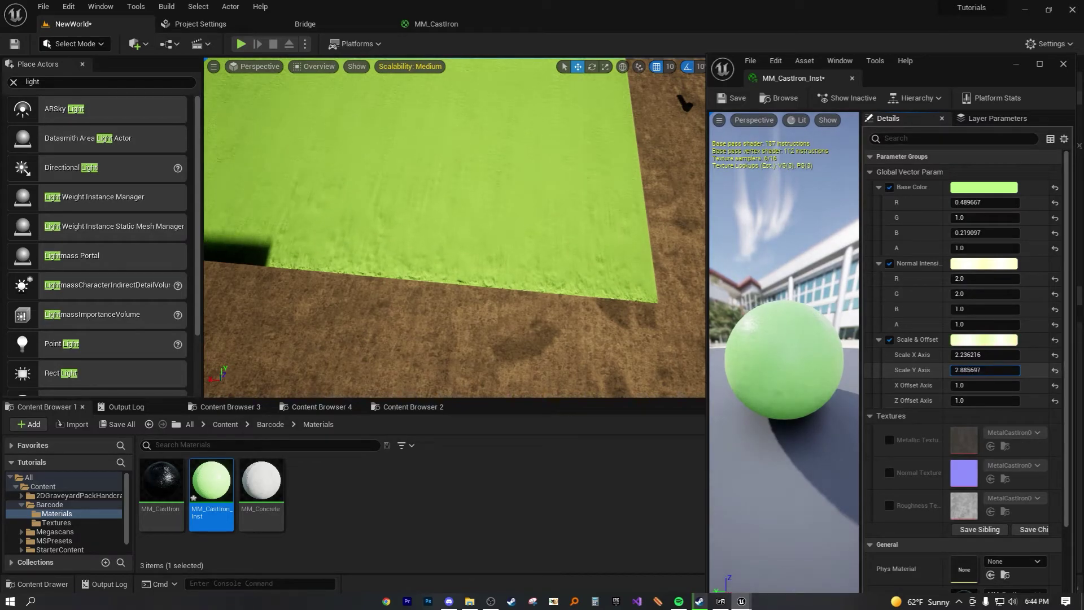
{"action": "left_click_drag", "start_coordinate": [985, 370], "coordinate": [994, 370]}
{"action": "right_click_drag", "start_coordinate": [589, 286], "coordinate": [431, 251]}
{"action": "right_click_drag", "start_coordinate": [505, 321], "coordinate": [483, 325]}
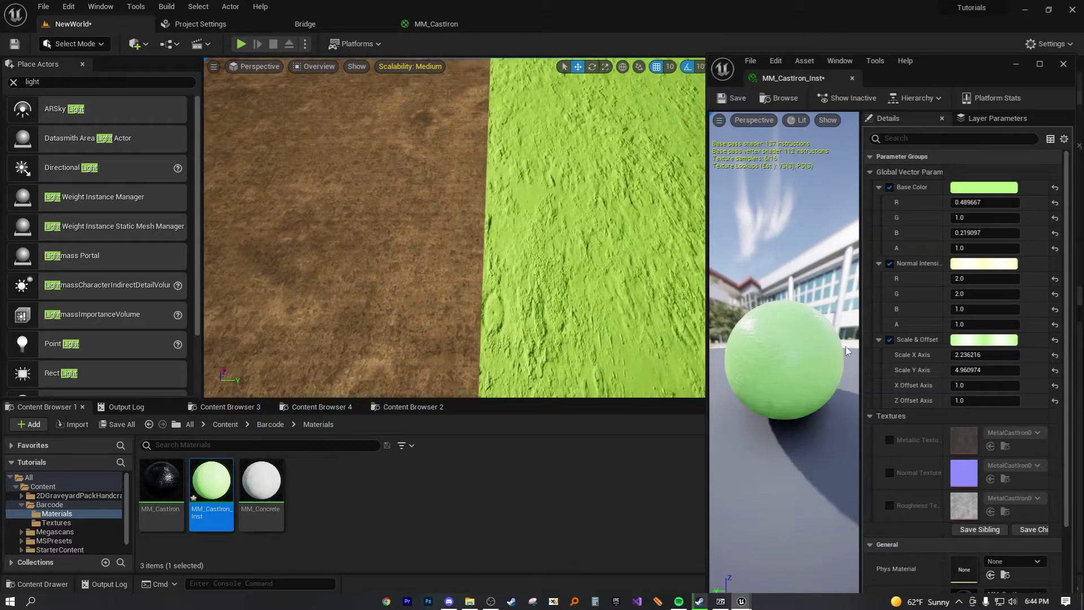
Step: Reset the instance's scale values and set both Scale X Axis and Scale Y Axis to 1
{"action": "left_click", "coordinate": [1055, 354]}
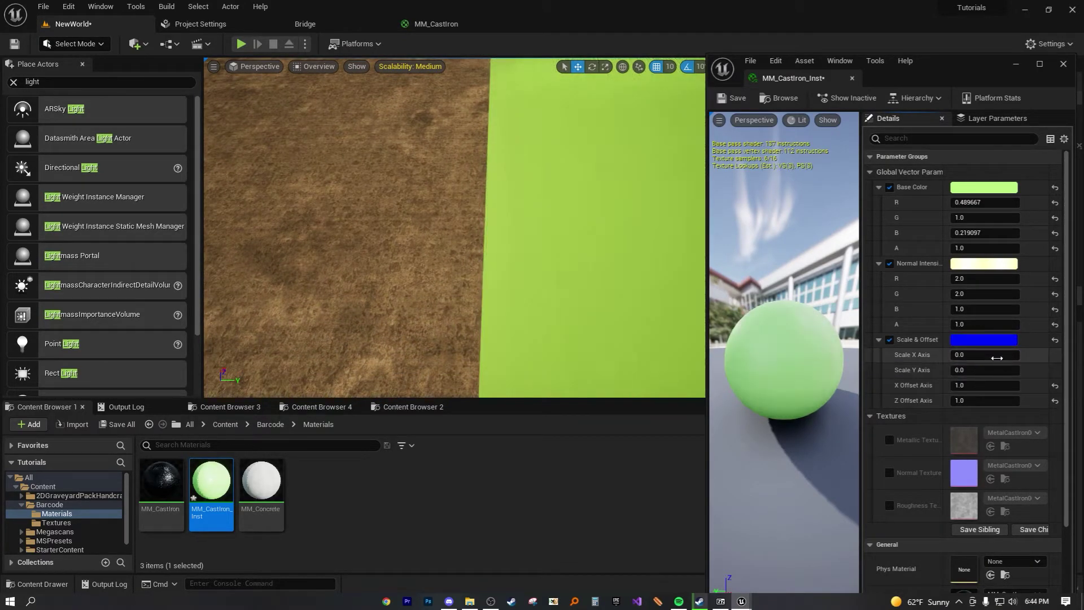
{"action": "type", "text": "1"}
{"action": "key", "text": "Return"}
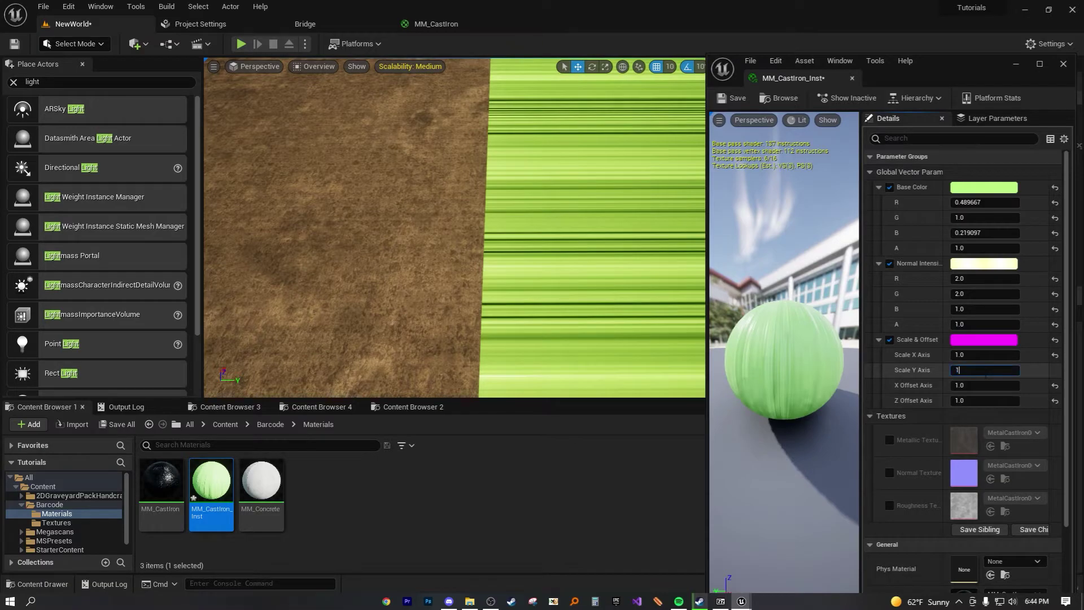
{"action": "left_click", "coordinate": [986, 373]}
{"action": "type", "text": "1"}
{"action": "key", "text": "Return"}
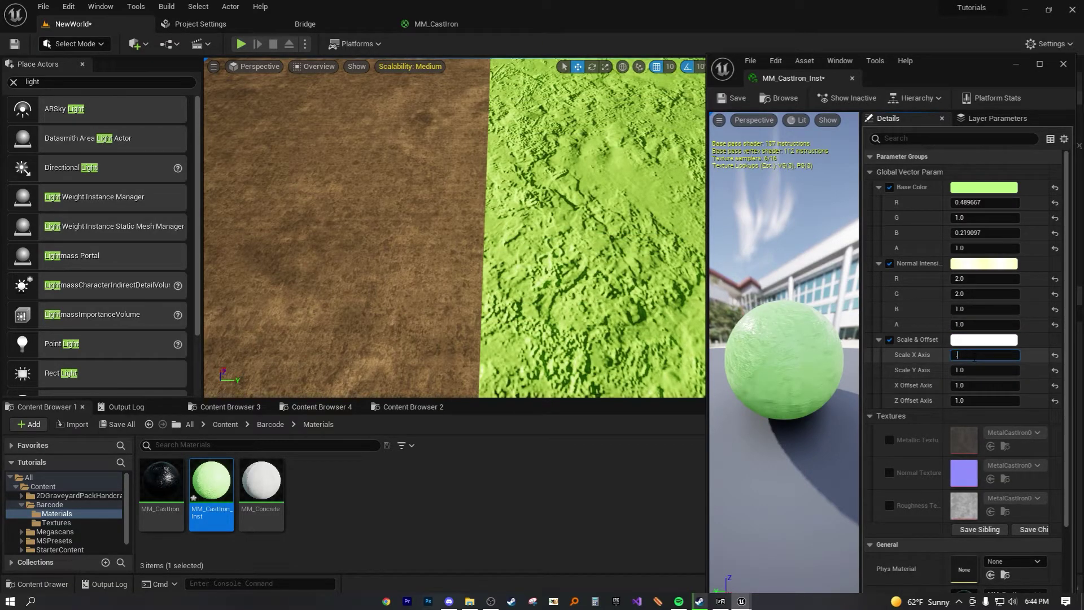
Step: Try Scale X Axis and Scale Y Axis at 0.5 with an X Offset Axis of about 1.32 on the plane
{"action": "type", "text": "0.5"}
{"action": "key", "text": "Return"}
{"action": "right_click_drag", "start_coordinate": [454, 226], "coordinate": [635, 234]}
{"action": "key", "text": "s"}
{"action": "mouse_move", "coordinate": [589, 287]}
{"action": "right_mouse_down"}
{"action": "mouse_move", "coordinate": [590, 316]}
{"action": "mouse_move", "coordinate": [589, 287]}
{"action": "mouse_move", "coordinate": [601, 293]}
{"action": "right_mouse_up"}
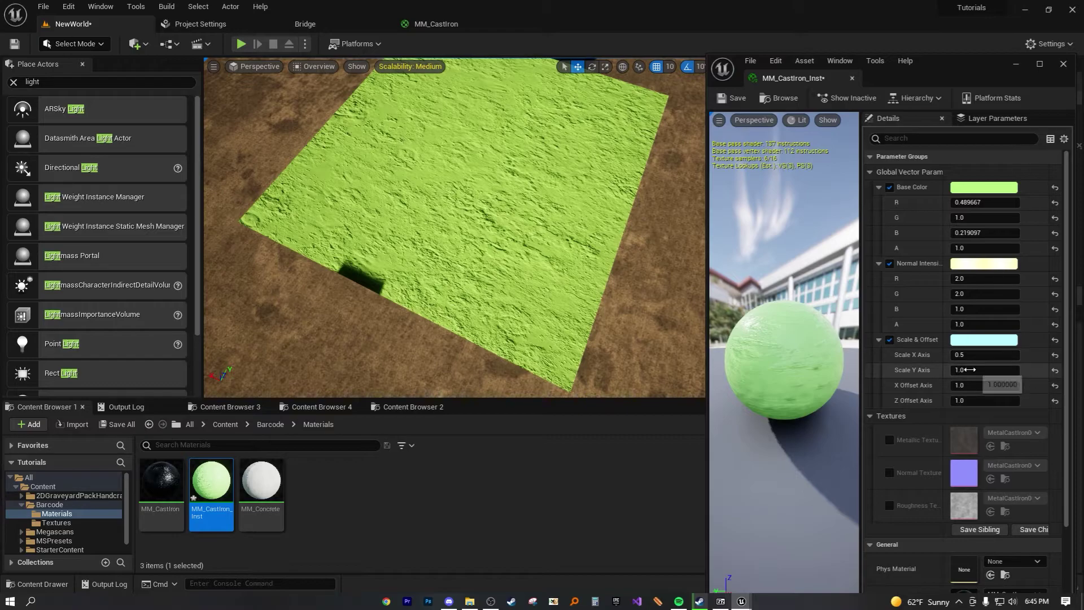
{"action": "key", "text": "Return"}
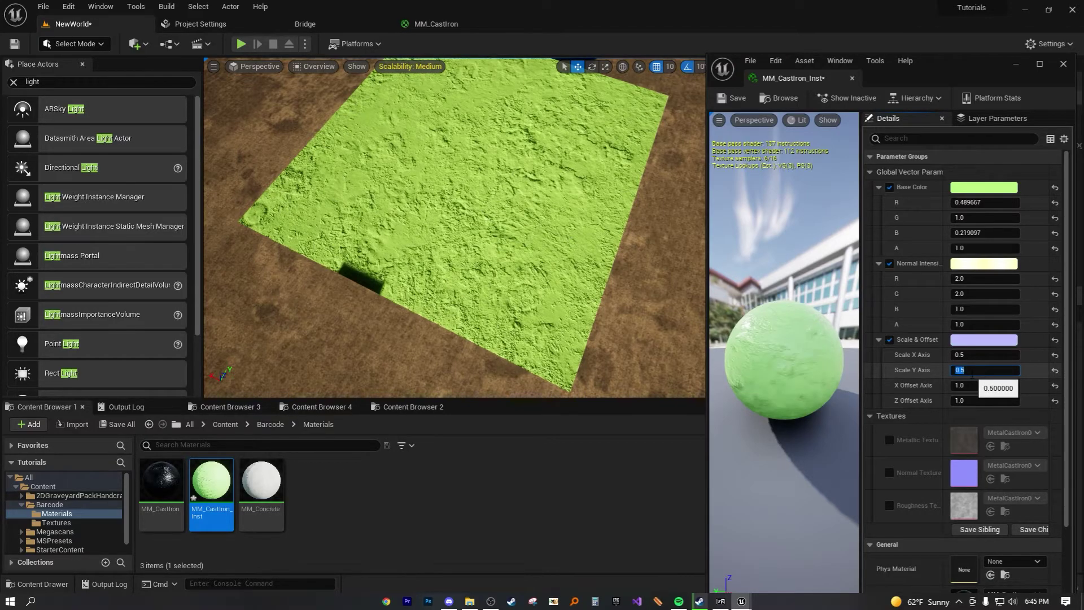
{"action": "right_click_drag", "start_coordinate": [644, 301], "coordinate": [570, 301]}
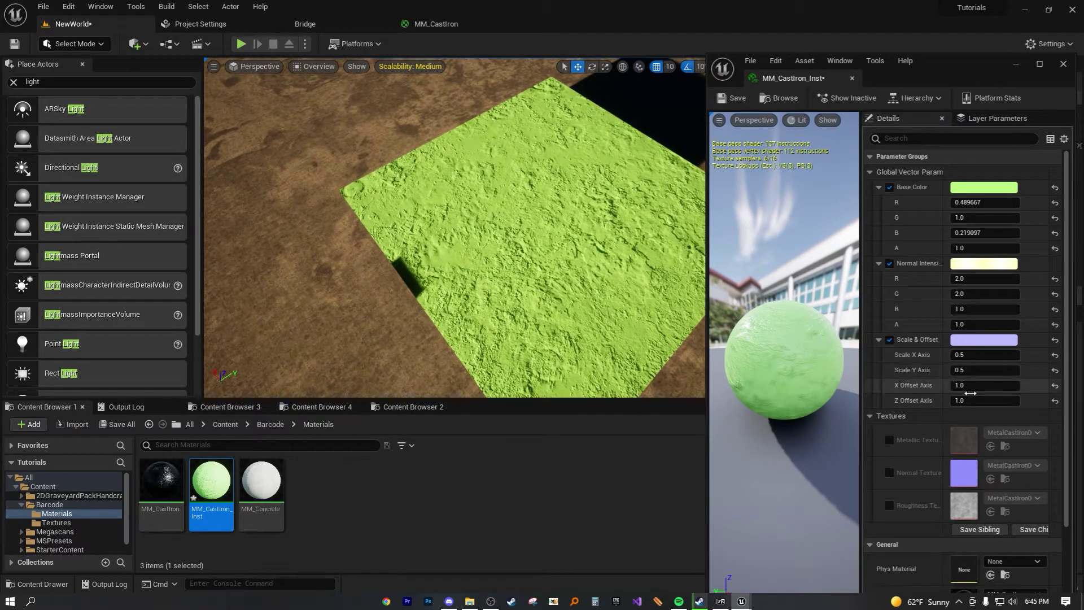
{"action": "left_click_drag", "start_coordinate": [986, 385], "coordinate": [969, 366]}
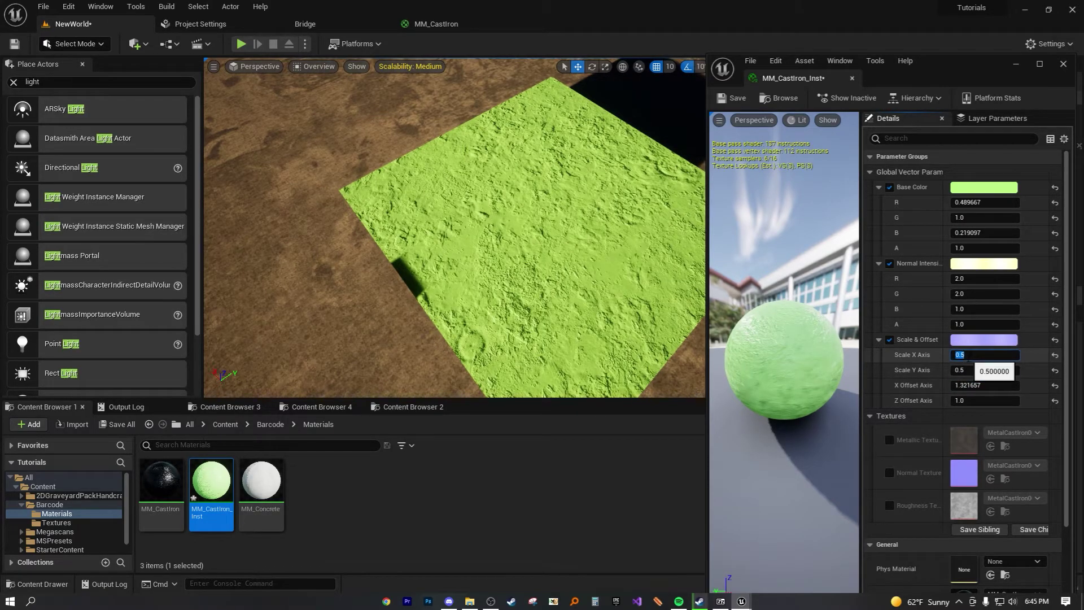
Step: Set both Scale X Axis and Scale Y Axis of MM_CastIron_Inst to 0.1 to enlarge the plane's texture
{"action": "type", "text": ".1"}
{"action": "key", "text": "Tab"}
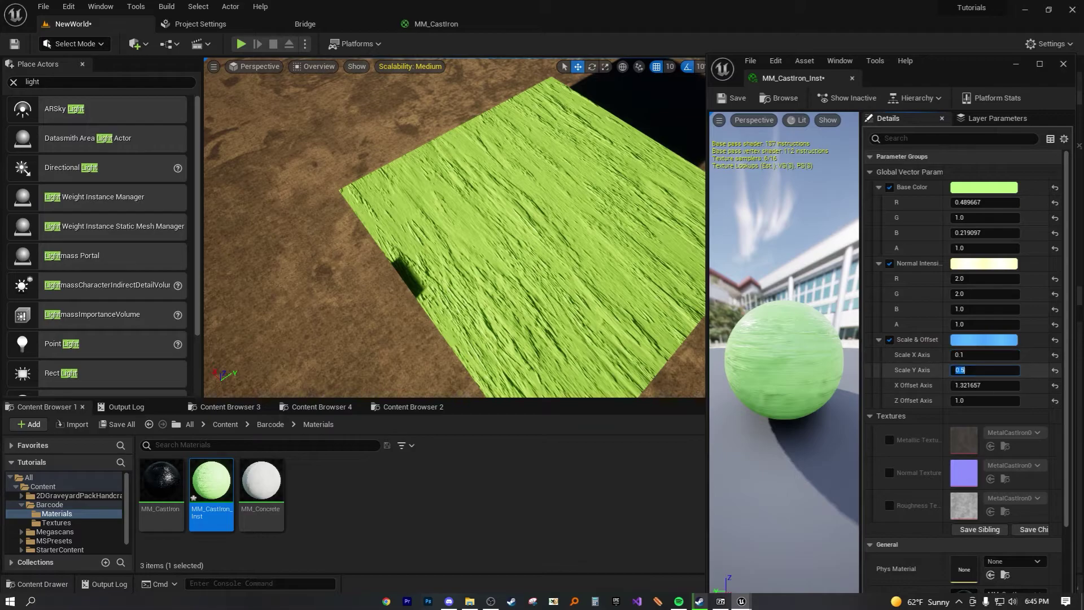
{"action": "key", "text": "Return"}
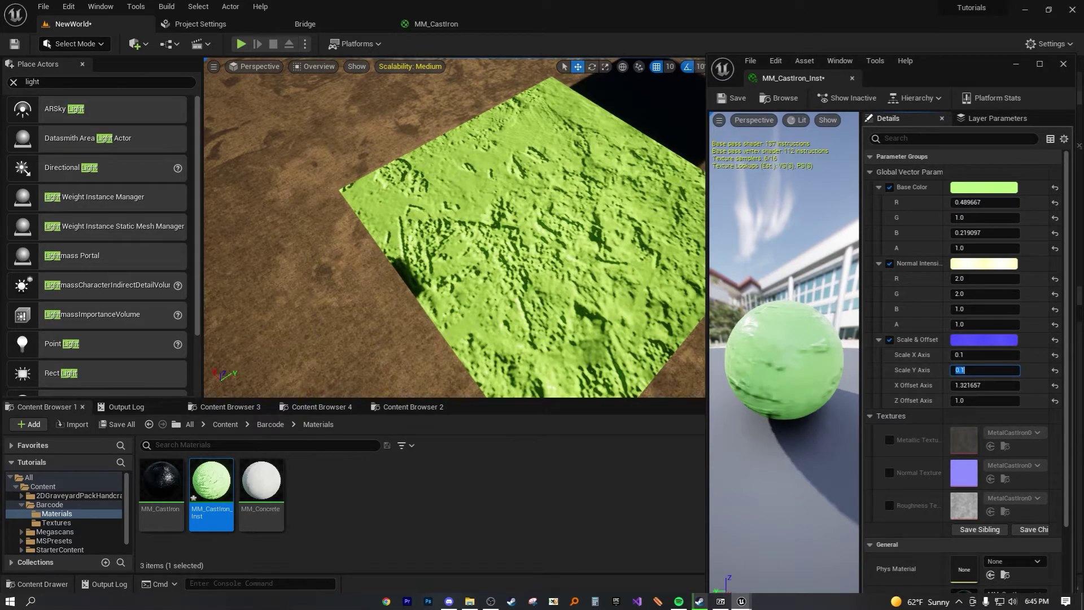
Step: Reset the instance's X Offset Axis and shift it to about 0.448, inspecting the texture's position on the plane
{"action": "left_click", "coordinate": [1055, 386]}
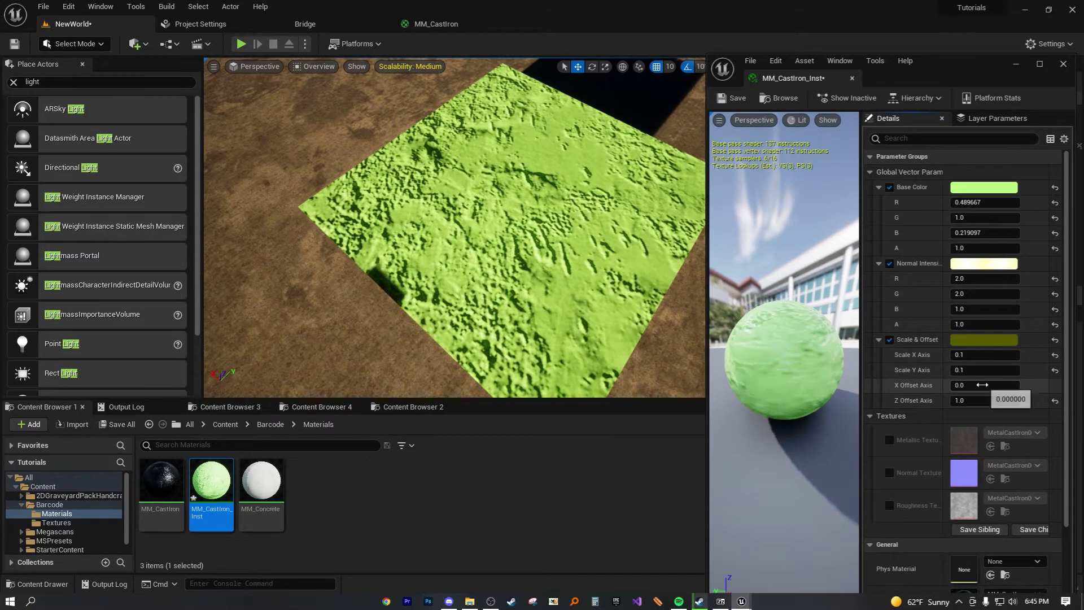
{"action": "left_click_drag", "start_coordinate": [974, 387], "coordinate": [1042, 387]}
{"action": "key", "text": "w"}
{"action": "right_click_drag", "start_coordinate": [574, 344], "coordinate": [605, 344]}
{"action": "right_click_drag", "start_coordinate": [447, 215], "coordinate": [512, 282]}
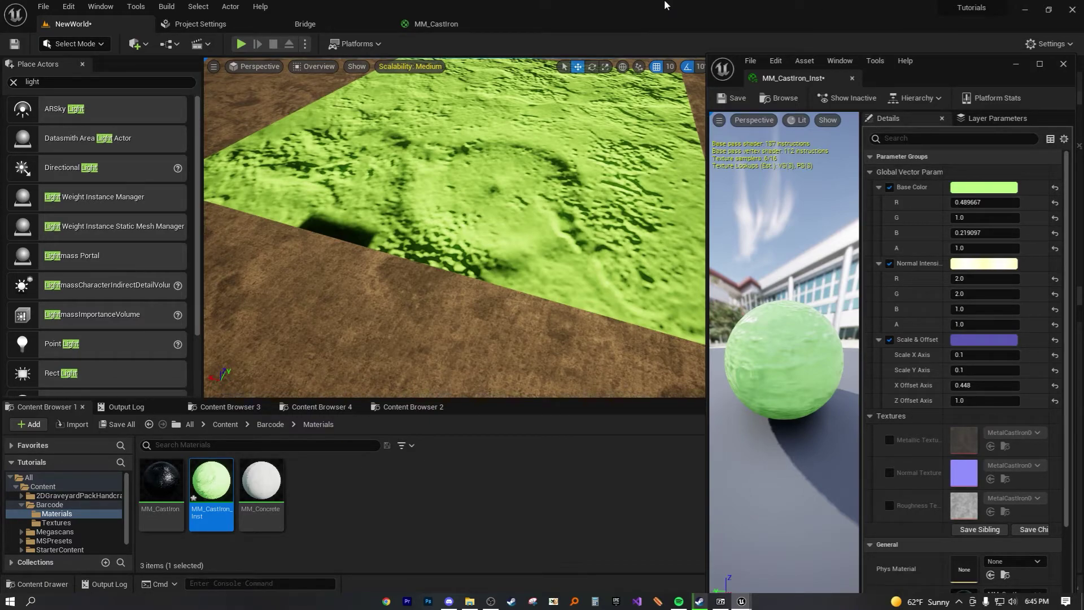
Step: Bring up the MM_CastIron material, save MM_CastIron_Inst and close the instance editor
{"action": "left_click", "coordinate": [445, 26]}
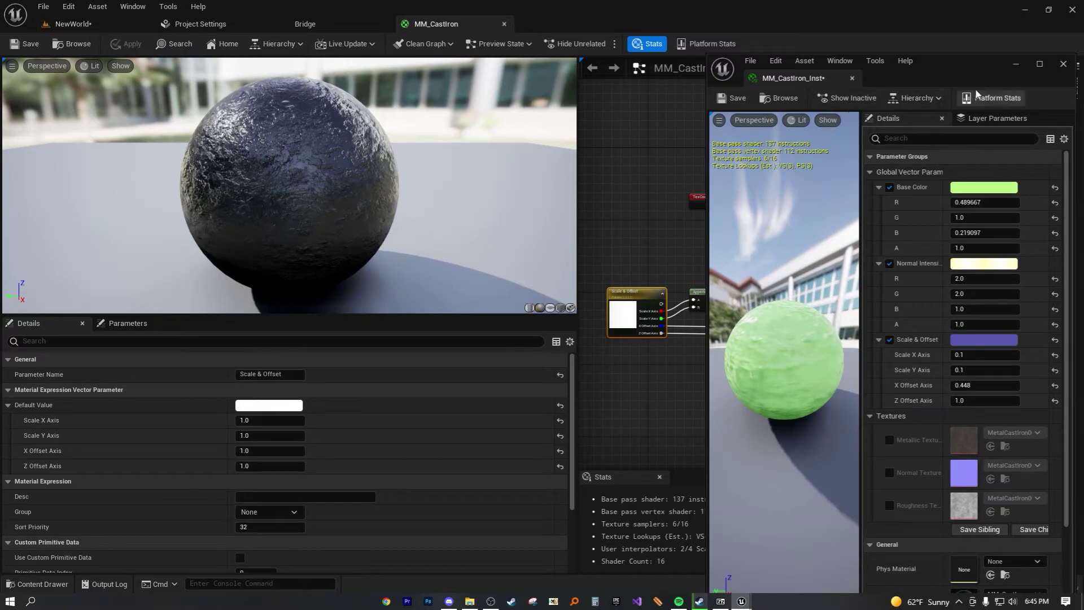
{"action": "key", "text": "ctrl+s"}
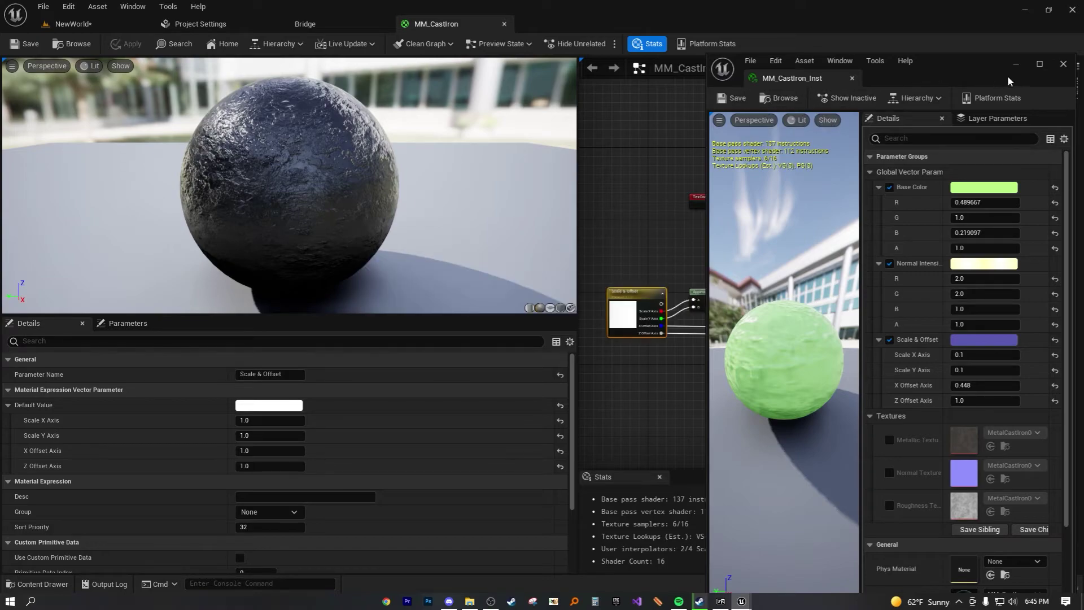
{"action": "left_click", "coordinate": [1064, 66]}
Step: Review the MM_CastIron node graph from the Scale & Offset parameter to the material output and return to the NewWorld level
{"action": "scroll", "coordinate": [663, 378], "scroll_direction": "down", "scroll_amount": 3}
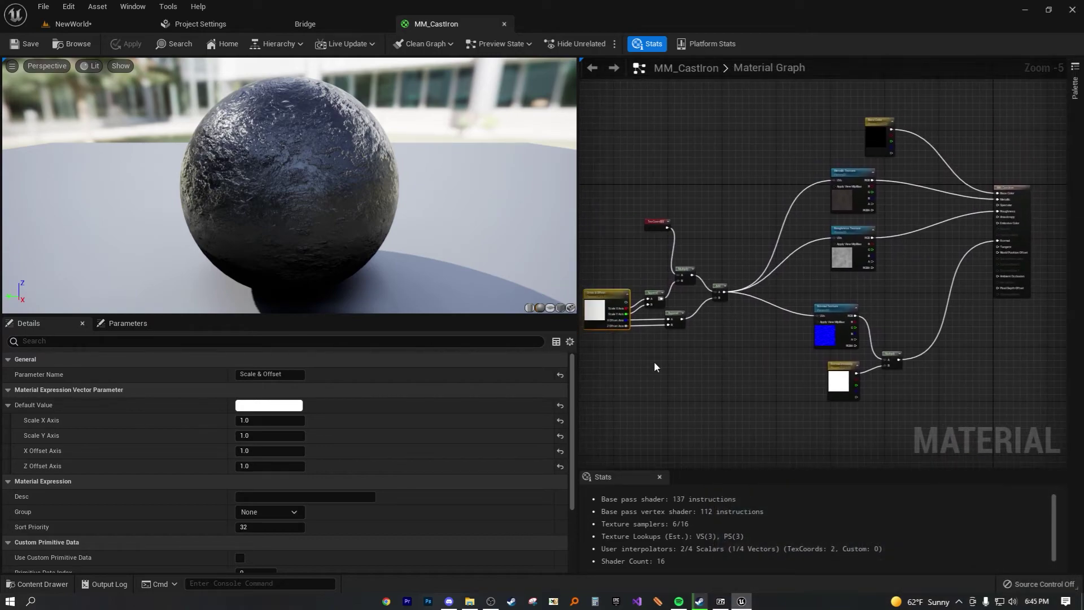
{"action": "scroll", "coordinate": [667, 357], "scroll_direction": "down", "scroll_amount": 1}
{"action": "scroll", "coordinate": [853, 323], "scroll_direction": "up", "scroll_amount": 1}
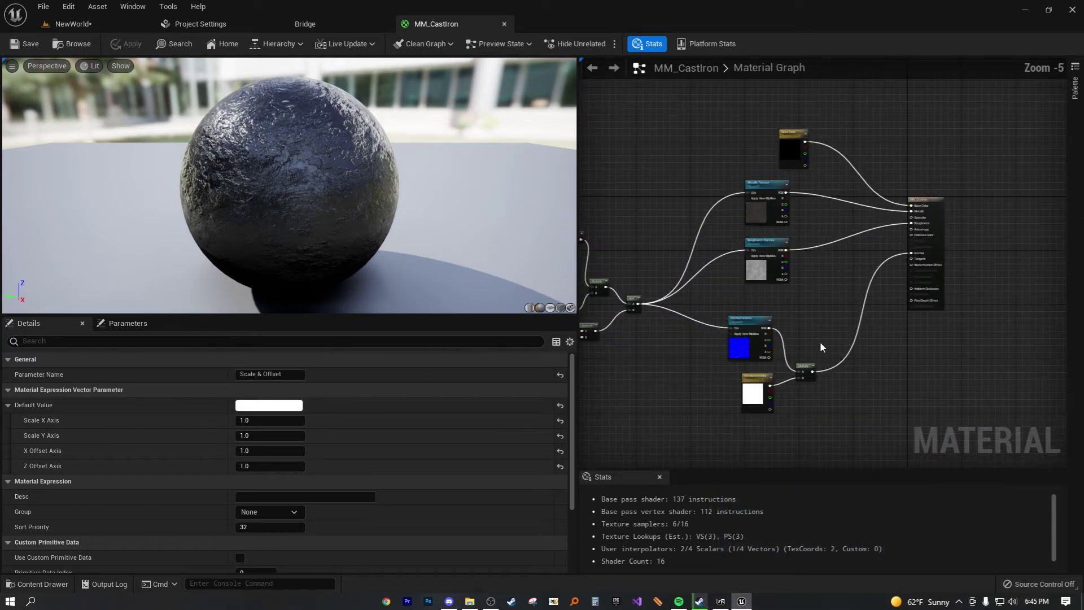
{"action": "right_click_drag", "start_coordinate": [677, 373], "coordinate": [792, 363]}
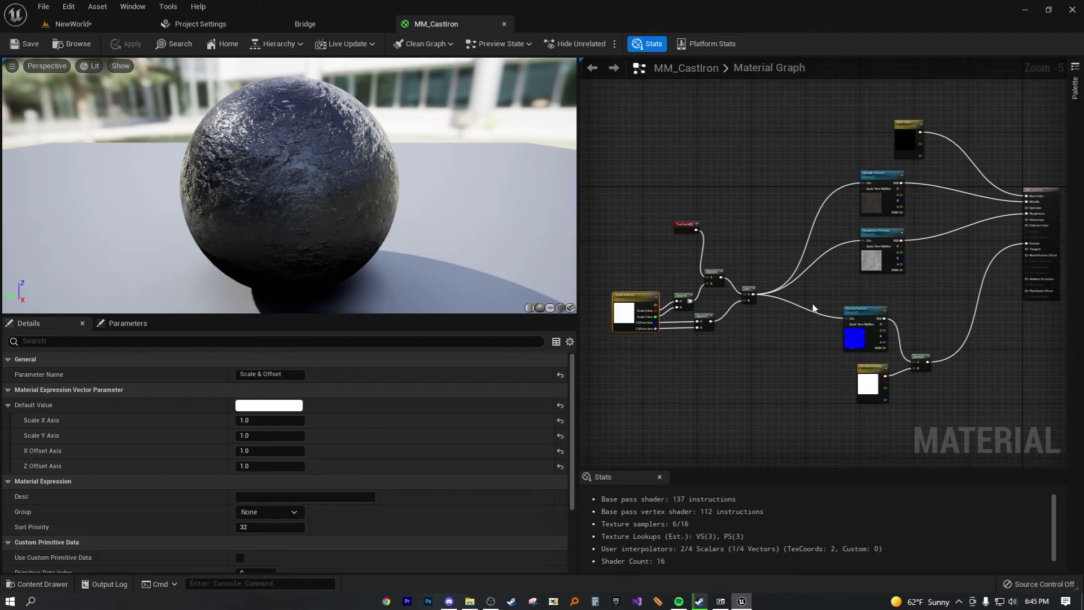
{"action": "left_click", "coordinate": [86, 25]}
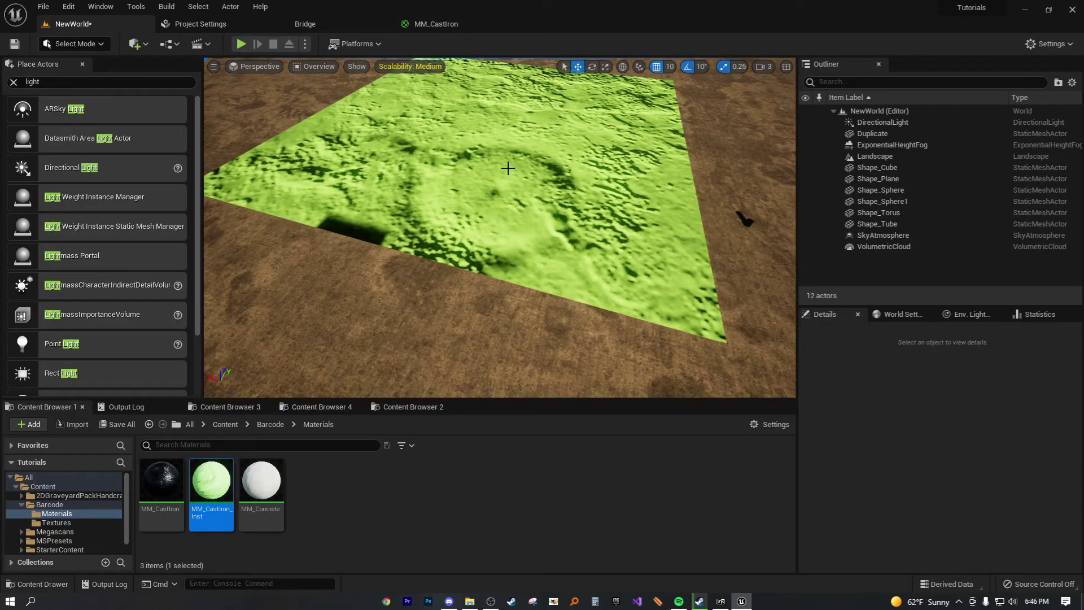